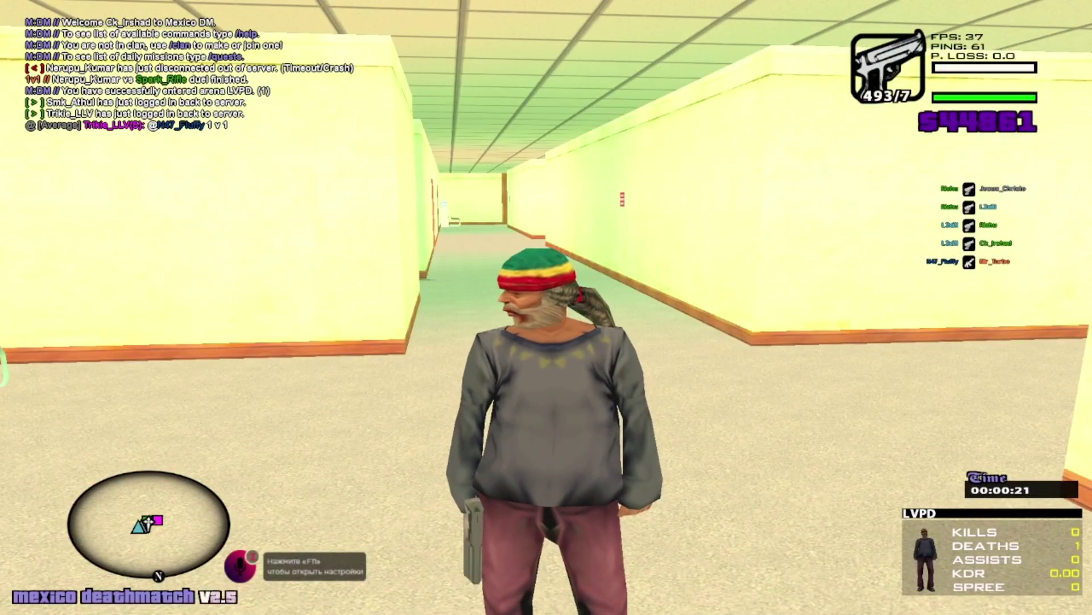
key("w")
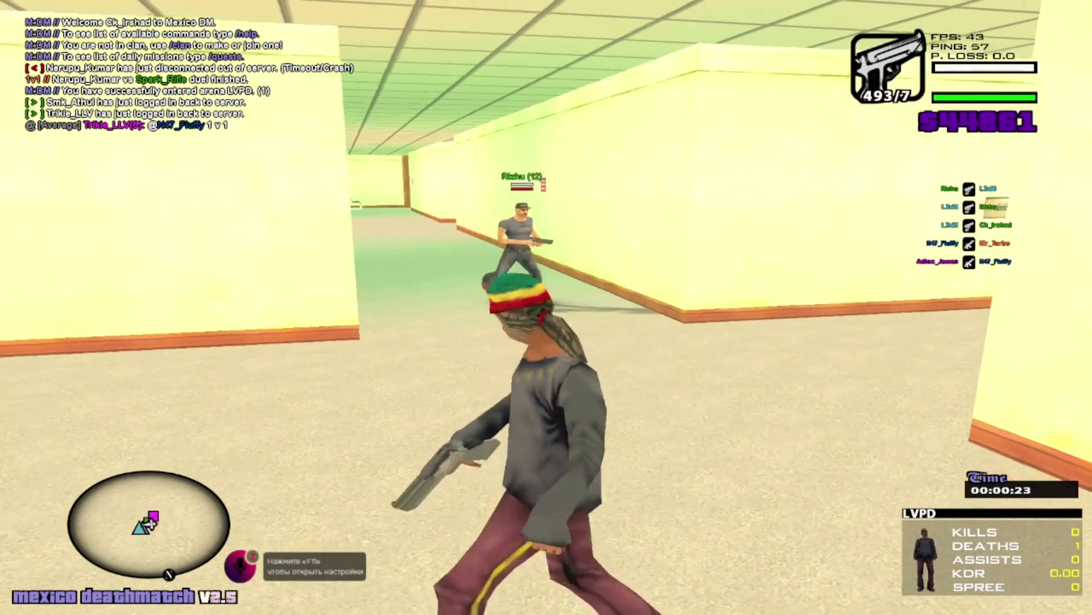
key("d")
key("d")
key("w")
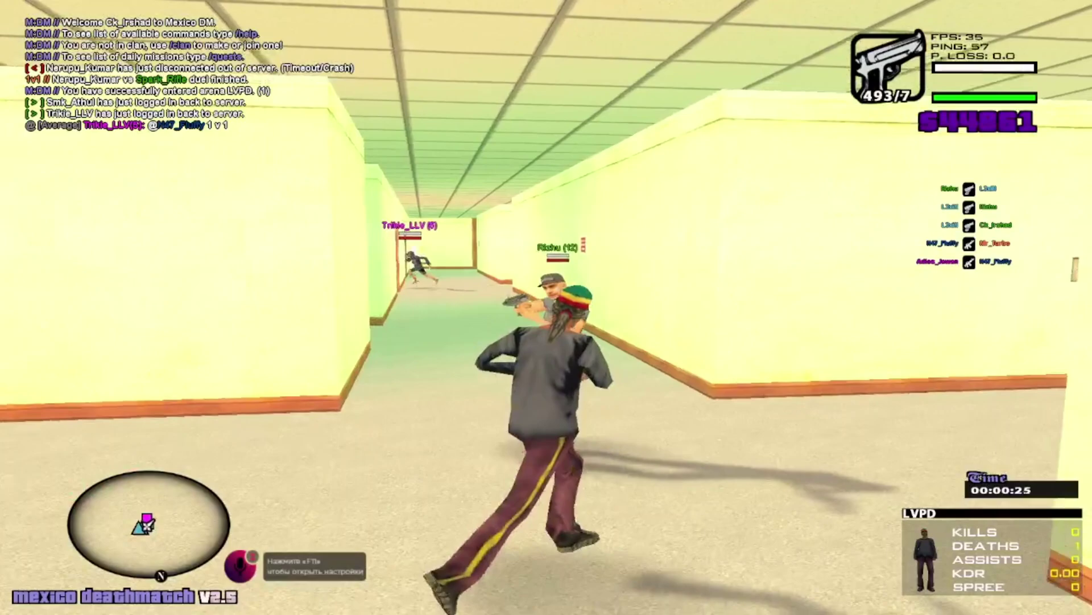
key("q")
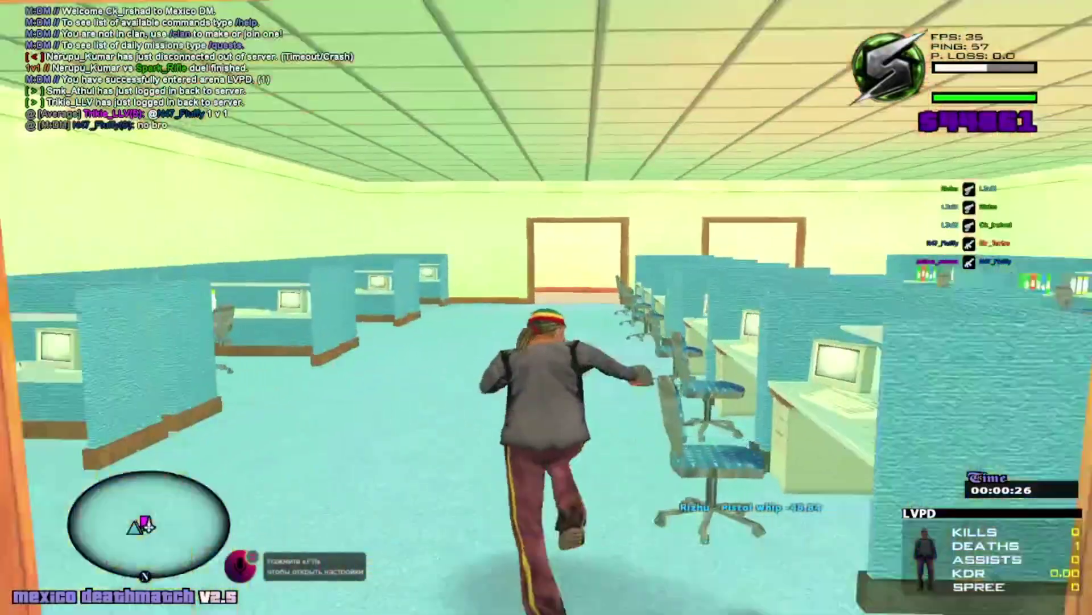
key("w")
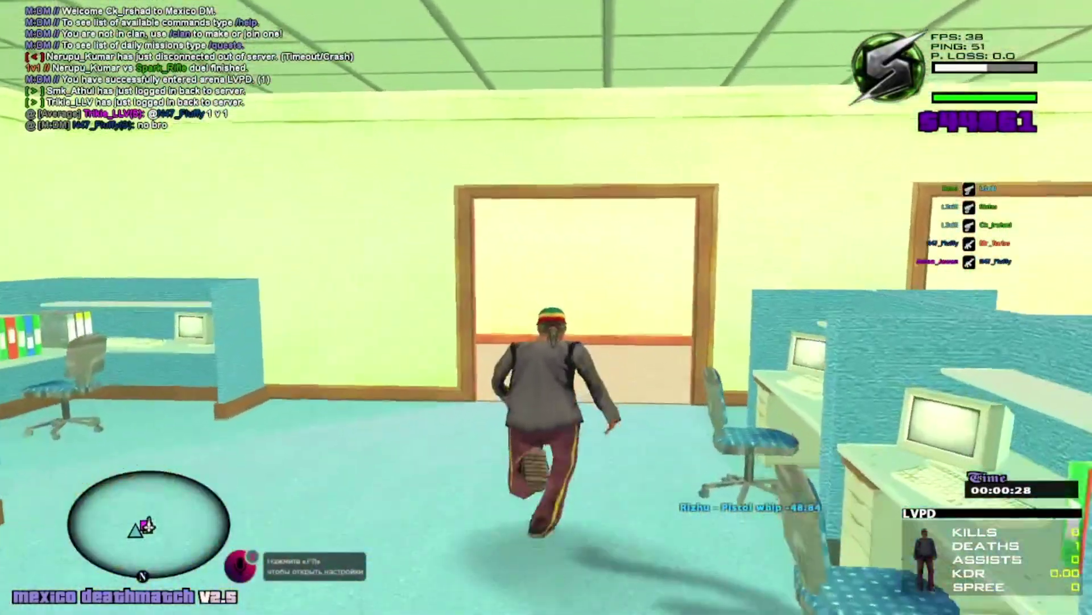
key("w")
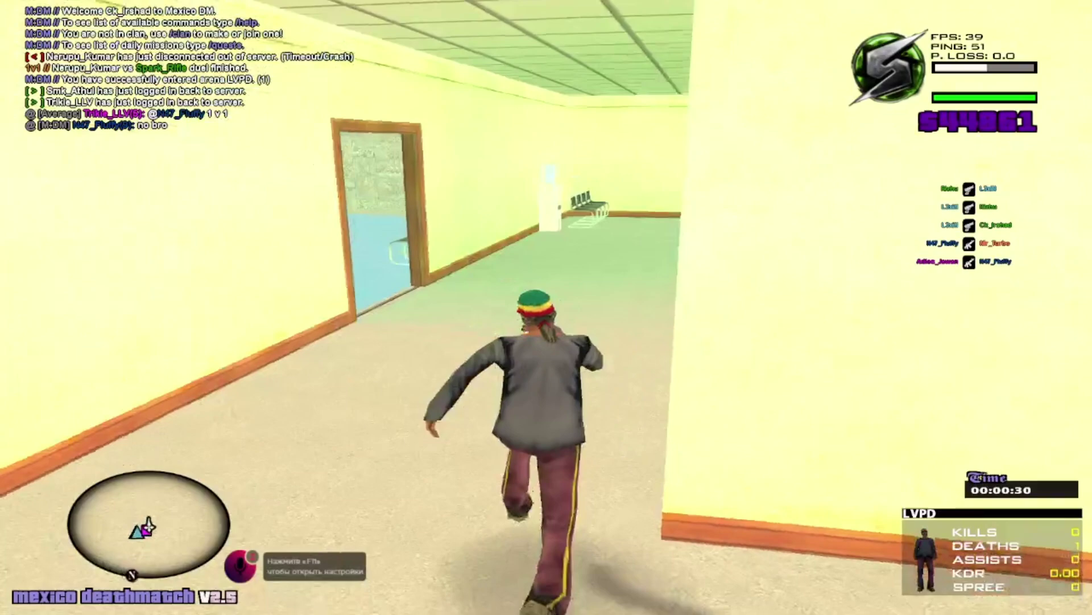
key("w")
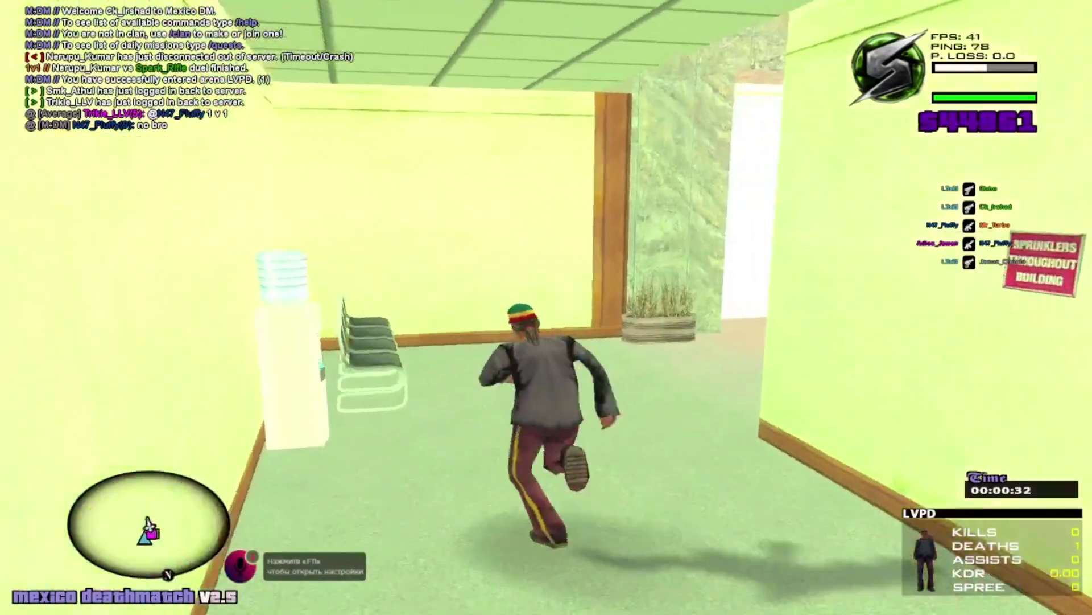
key("w")
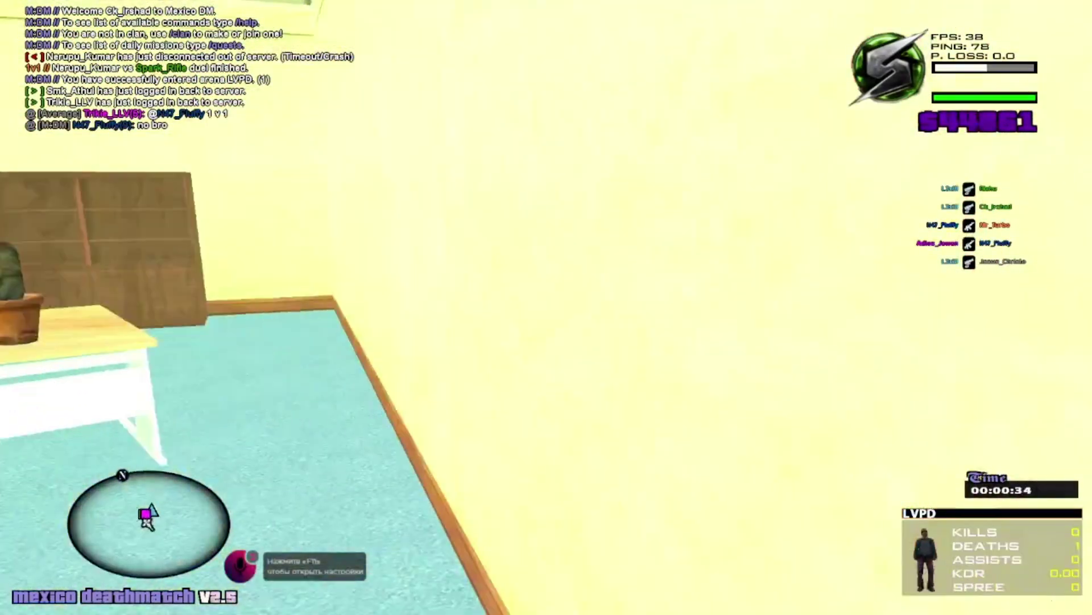
key("w")
key("e")
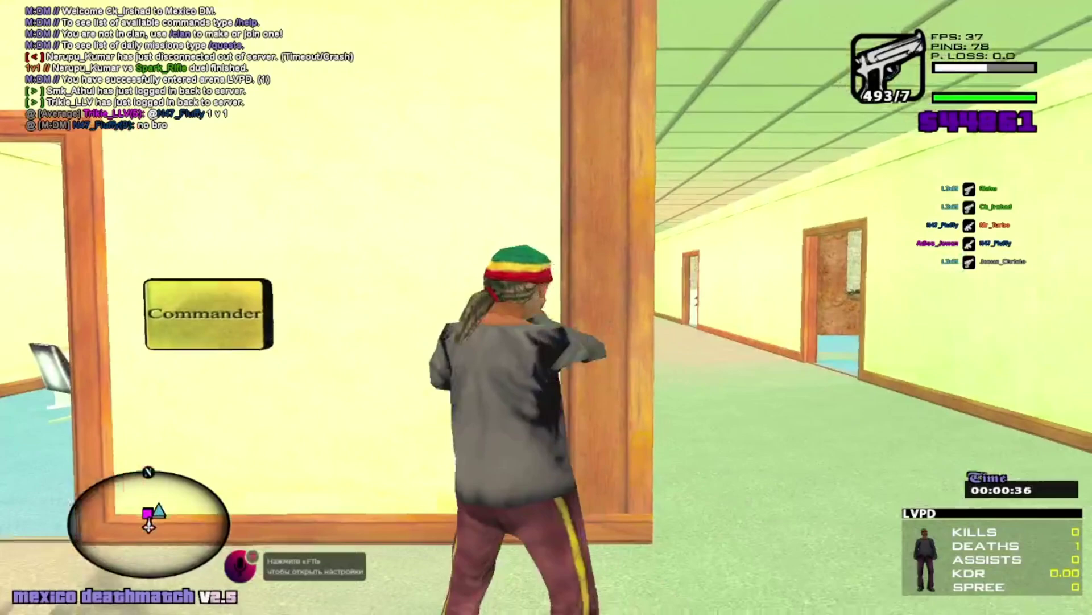
key("d")
key("a")
key("d")
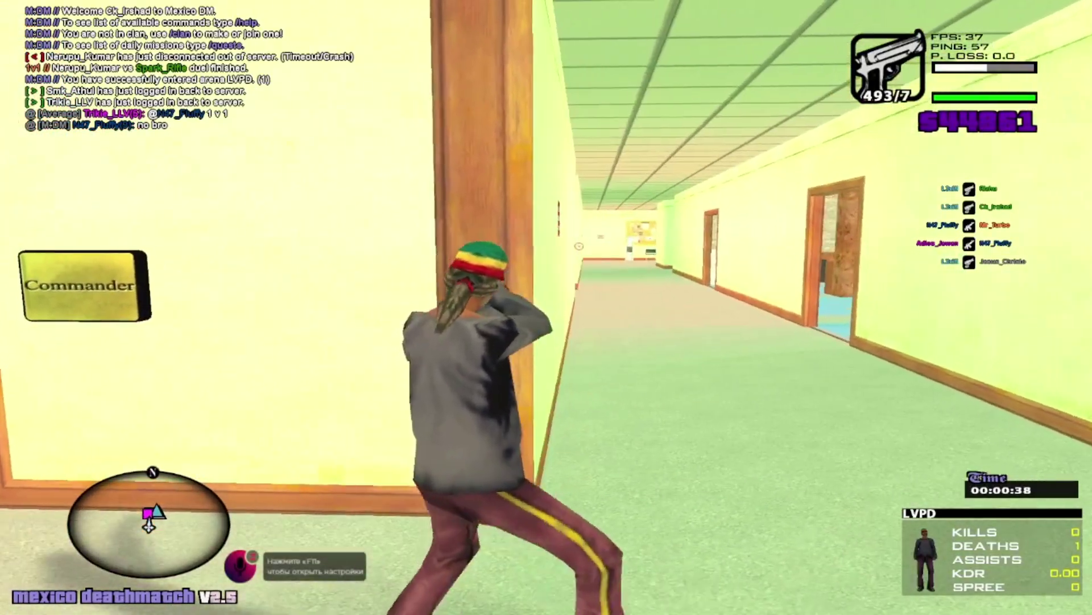
key("a")
key("d")
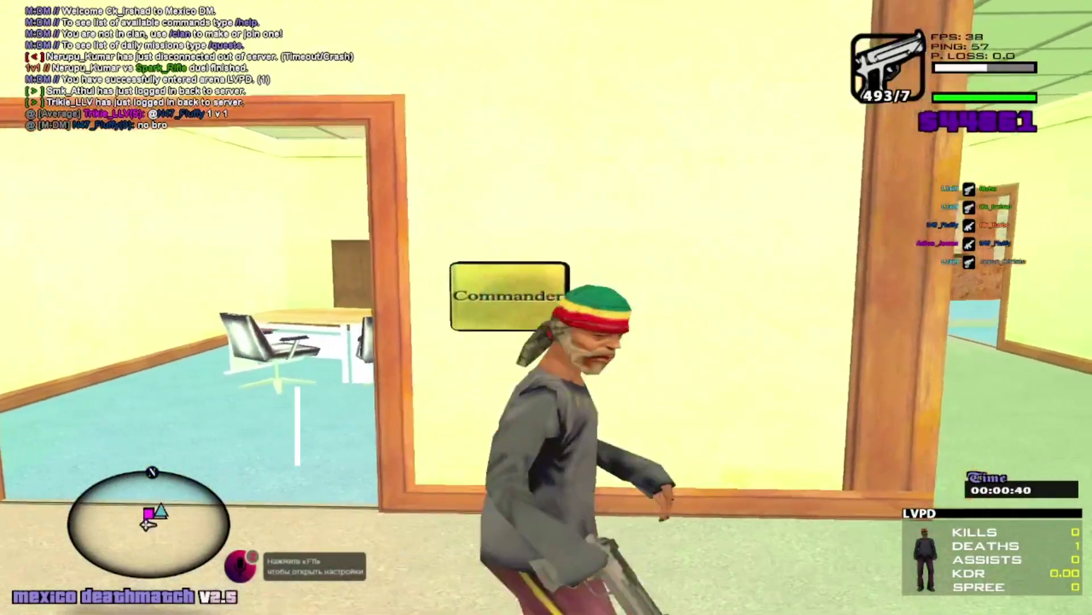
key("d")
key("a")
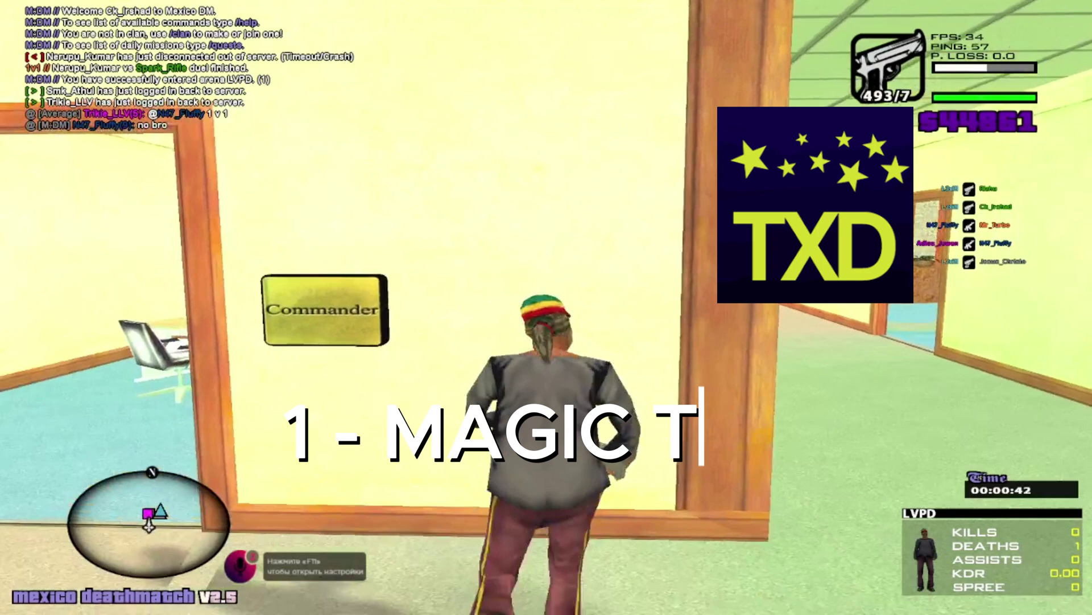
key("d")
key("s")
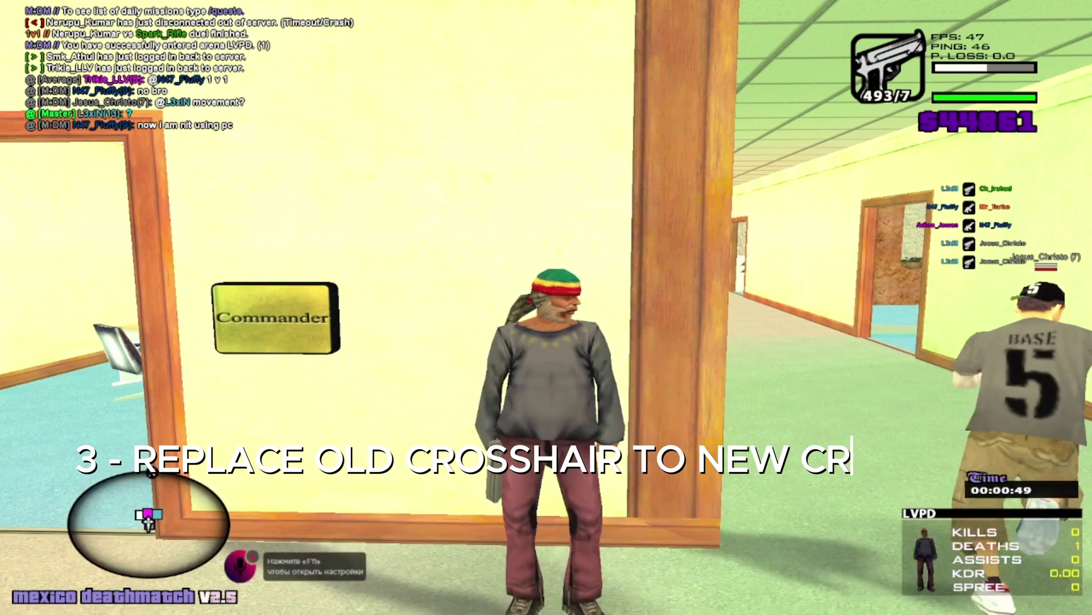
key("d")
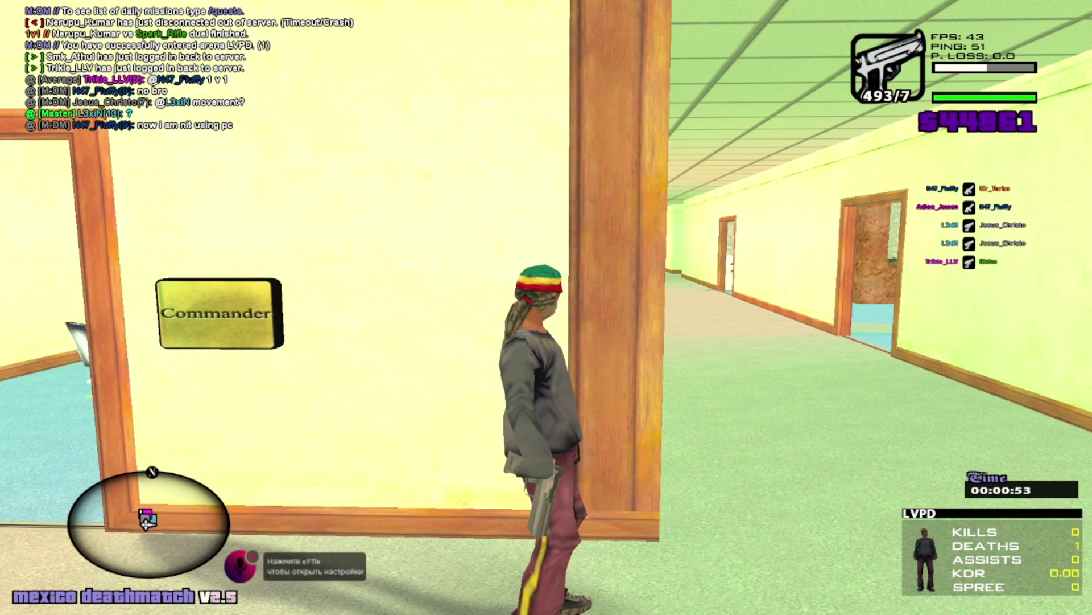
key("q")
key("e")
right_click(579, 246)
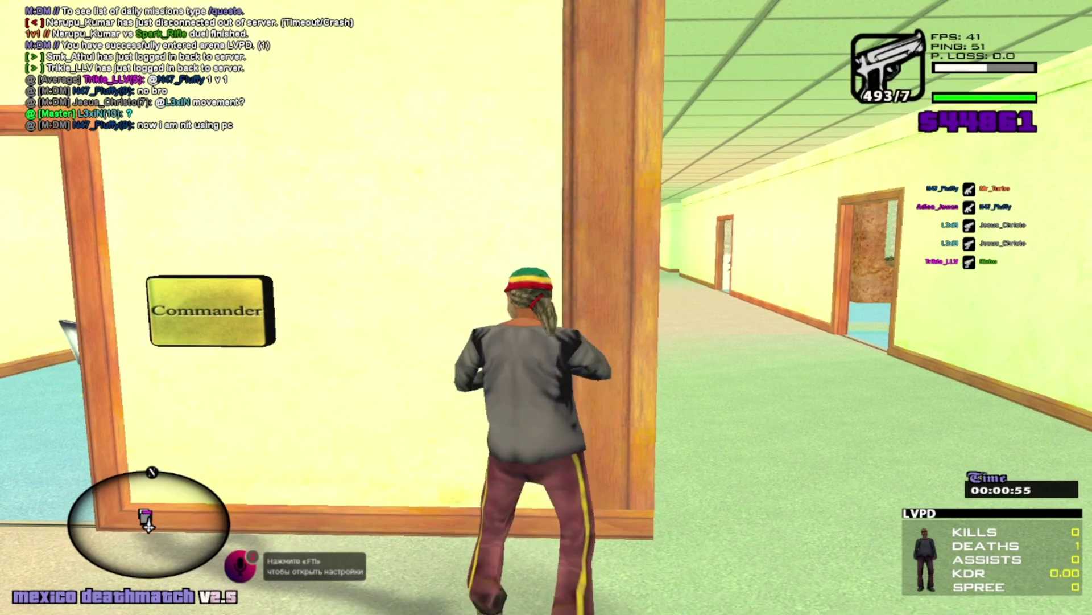
key("d")
key("a")
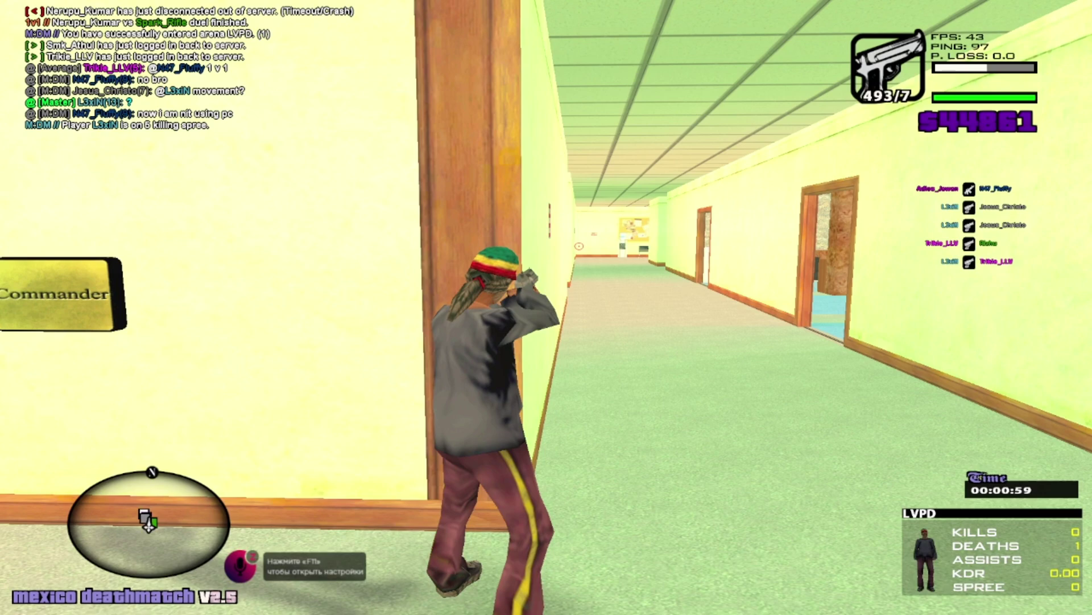
key("d")
left_click(579, 246)
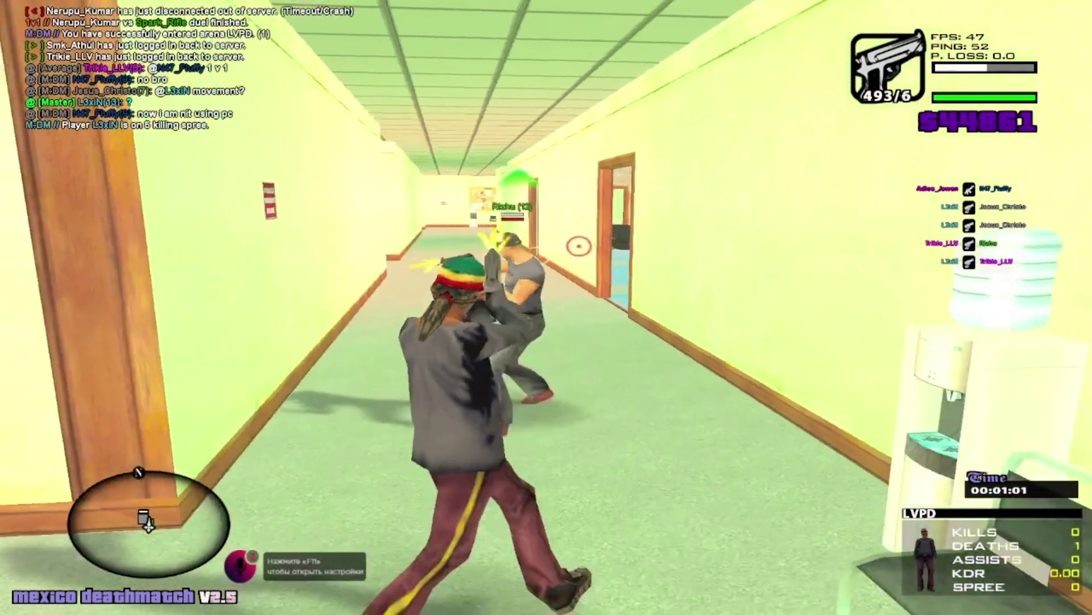
key("a")
key("d")
left_click(579, 245)
left_click(579, 246)
key("a")
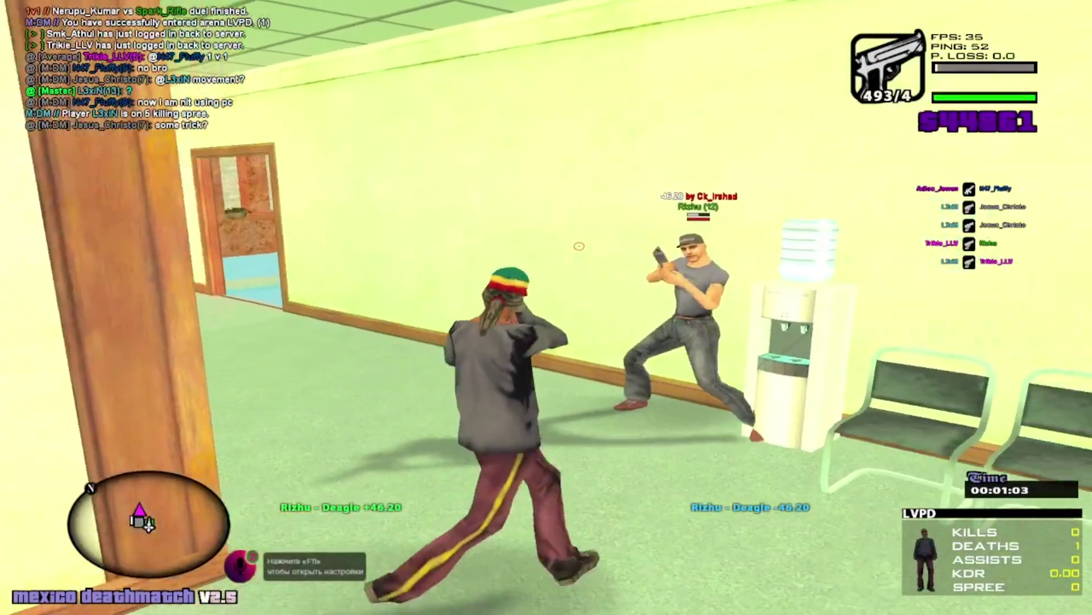
key("d")
left_click(580, 246)
left_click(579, 245)
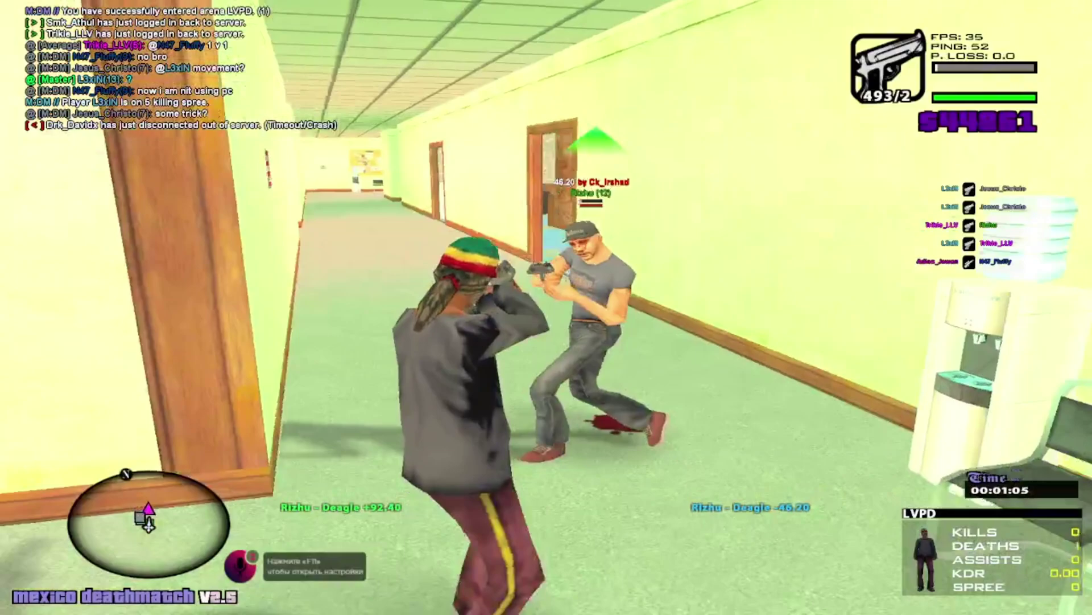
key("a")
left_click(579, 246)
left_click(579, 246)
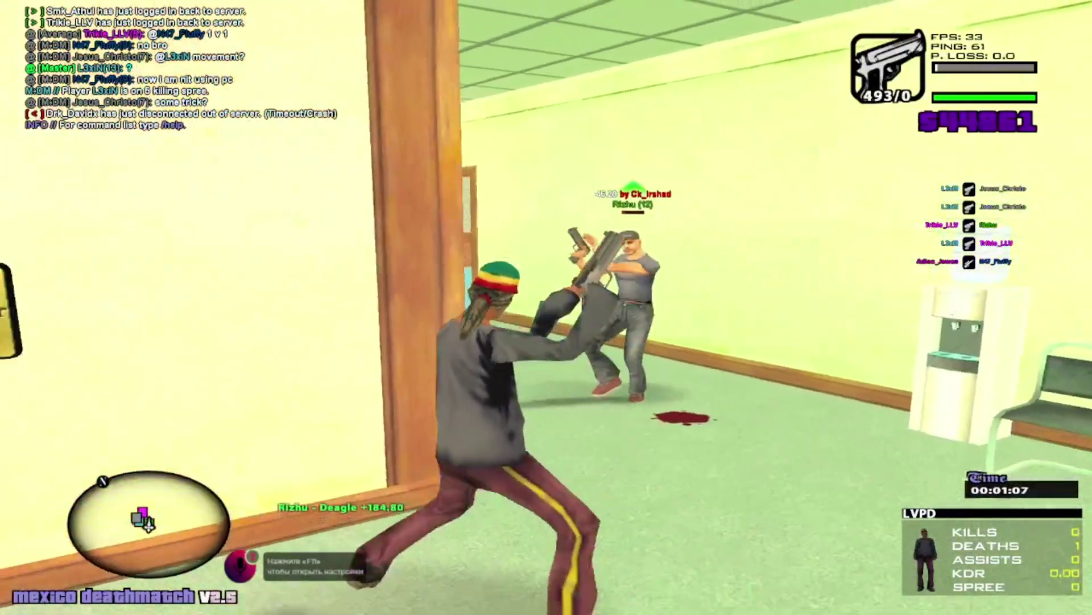
left_click(579, 246)
key("d")
key("a")
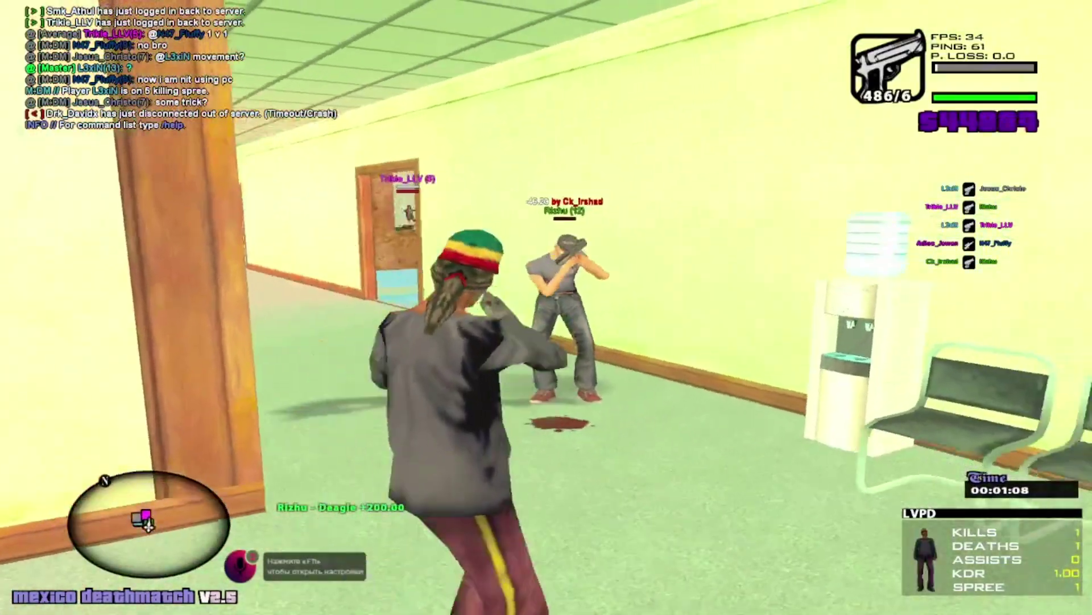
key("w")
key("space")
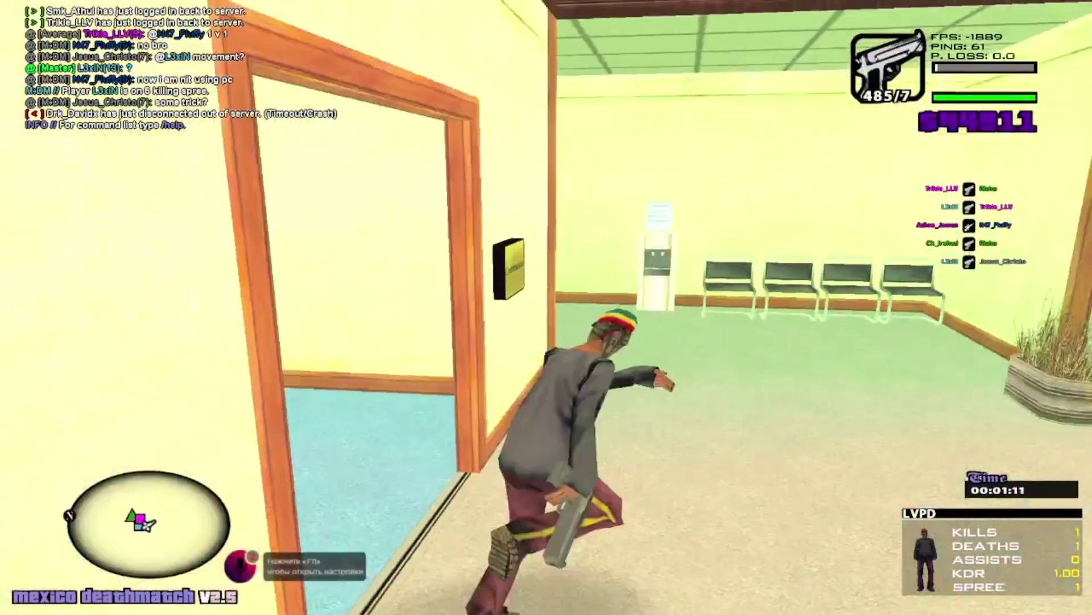
key("w")
right_click(579, 246)
key("d")
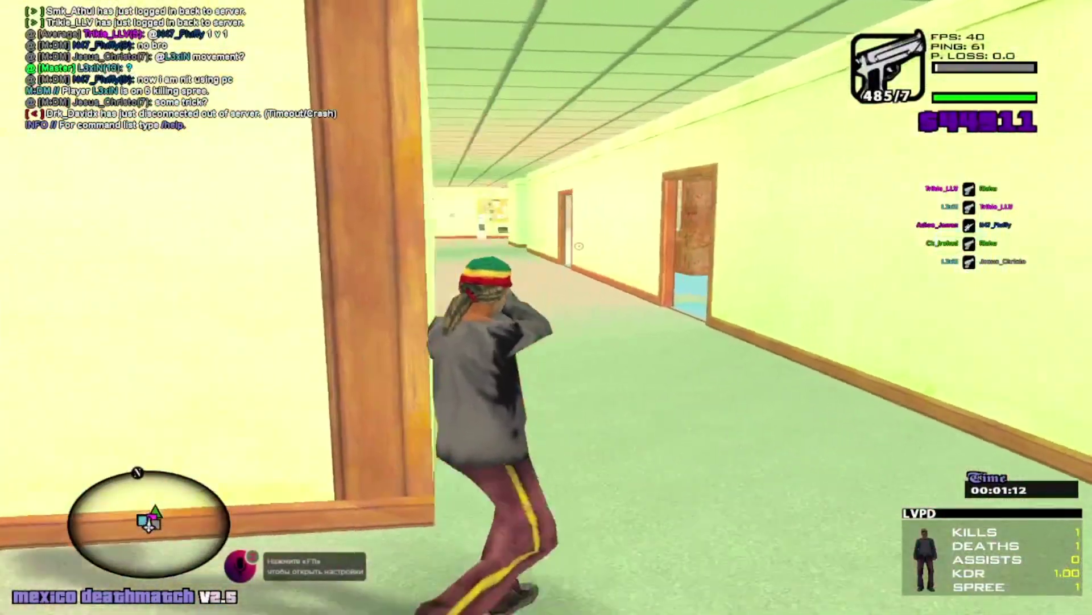
key("a")
key("d")
key("a")
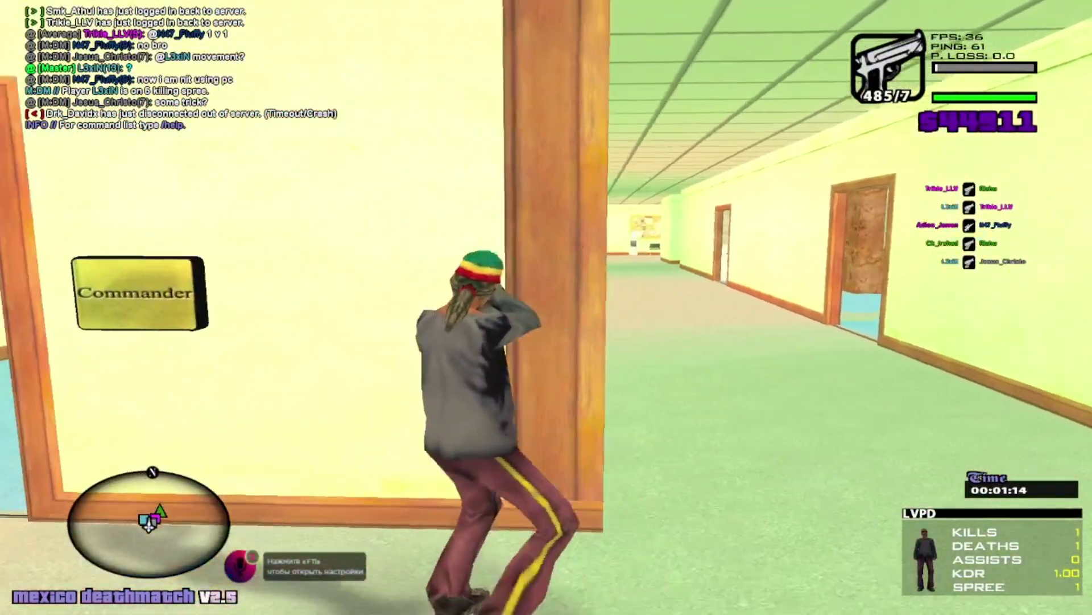
key("d")
key("w")
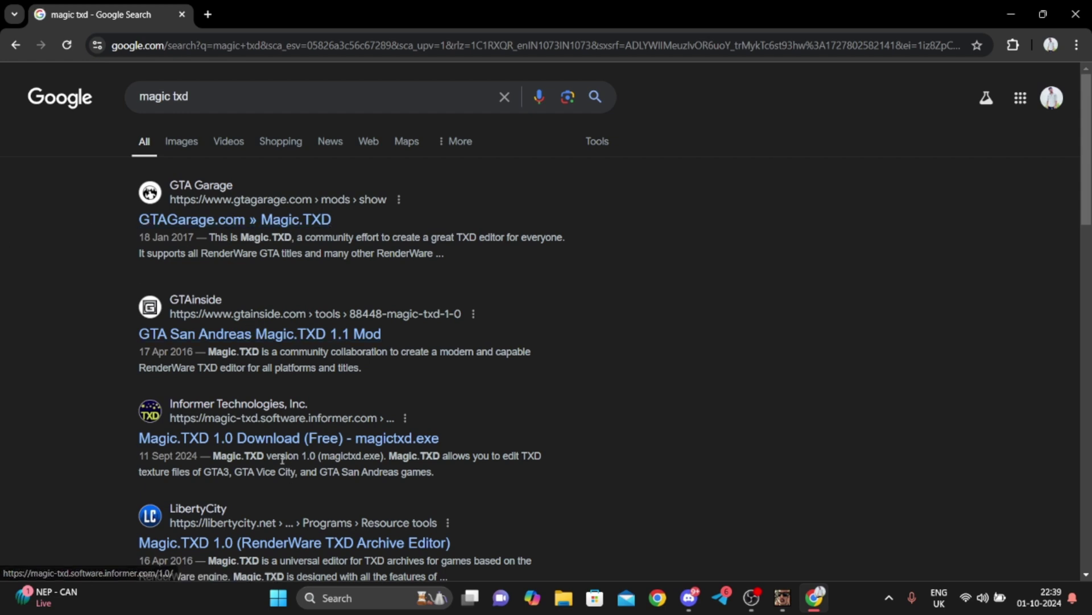
Step: Open the GTAGarage page for Magic.TXD from the search results and download the 1.1 RC3 Win7+ version
left_click(210, 223)
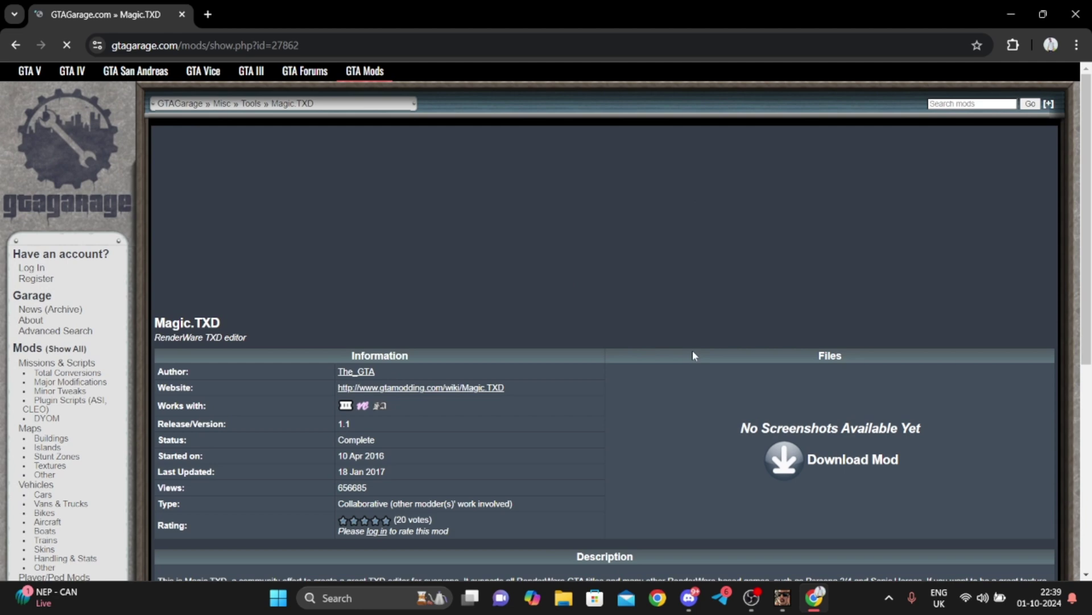
left_click(790, 463)
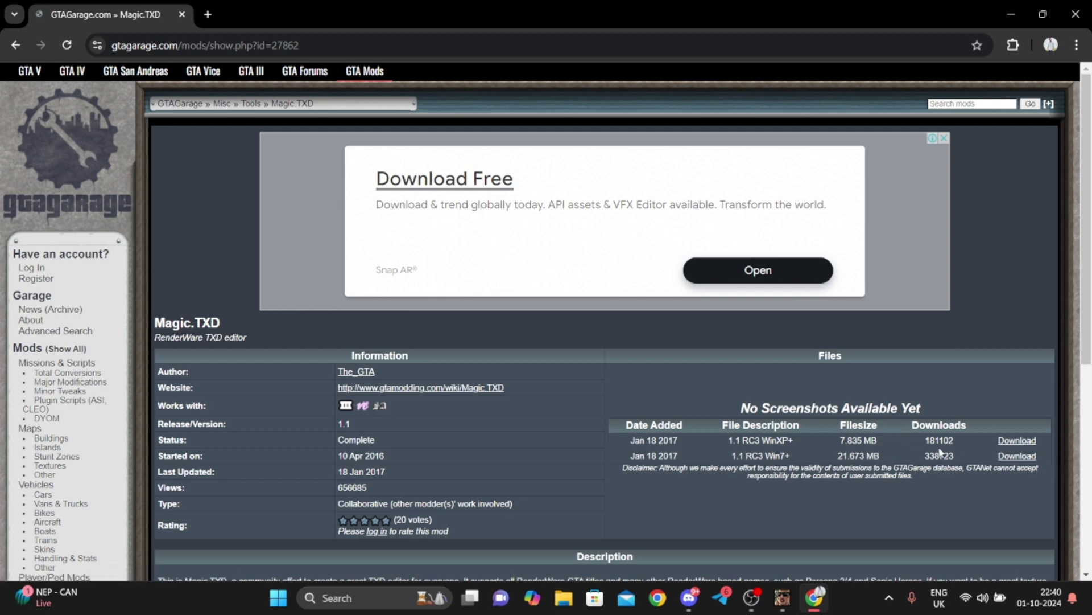
left_click(1027, 48)
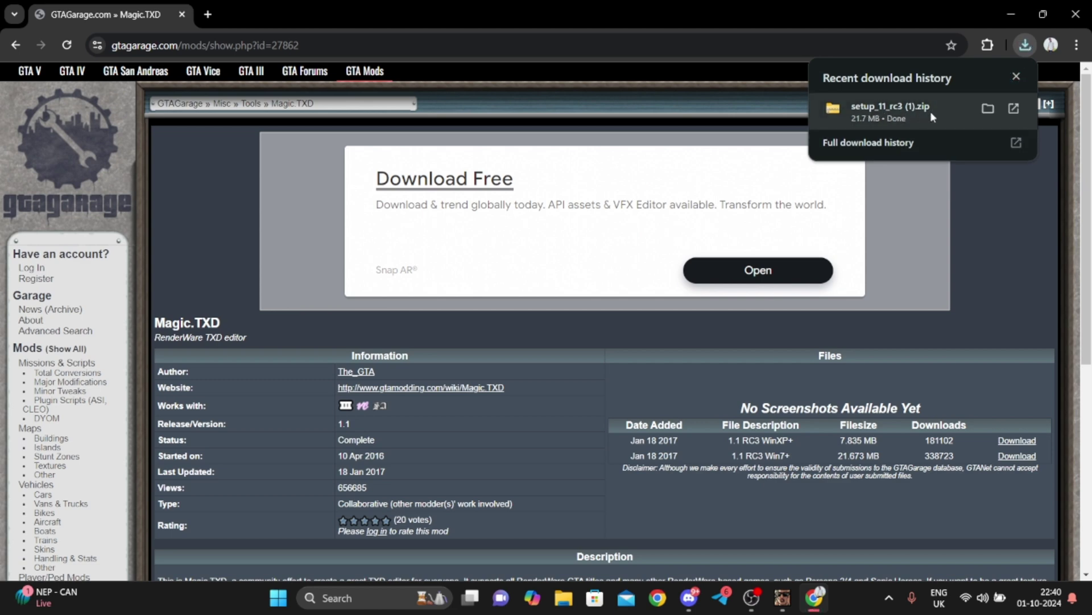
Step: Show the downloaded setup_11_rc3 (1) archive in its folder, open it and launch the setup_11_rc3 installer
left_click(988, 108)
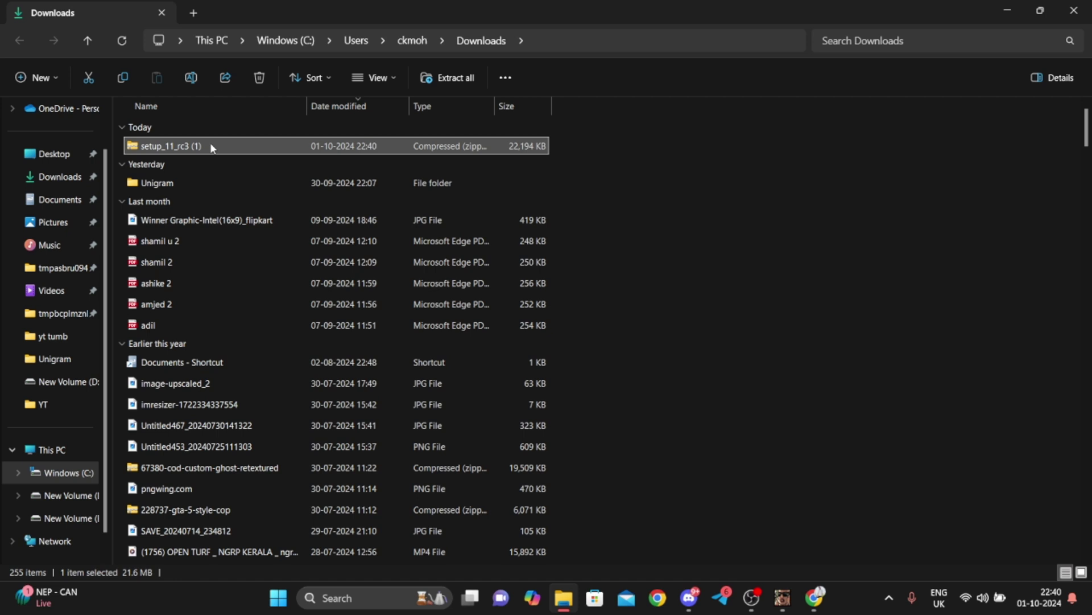
double_click(211, 145)
left_click(264, 132)
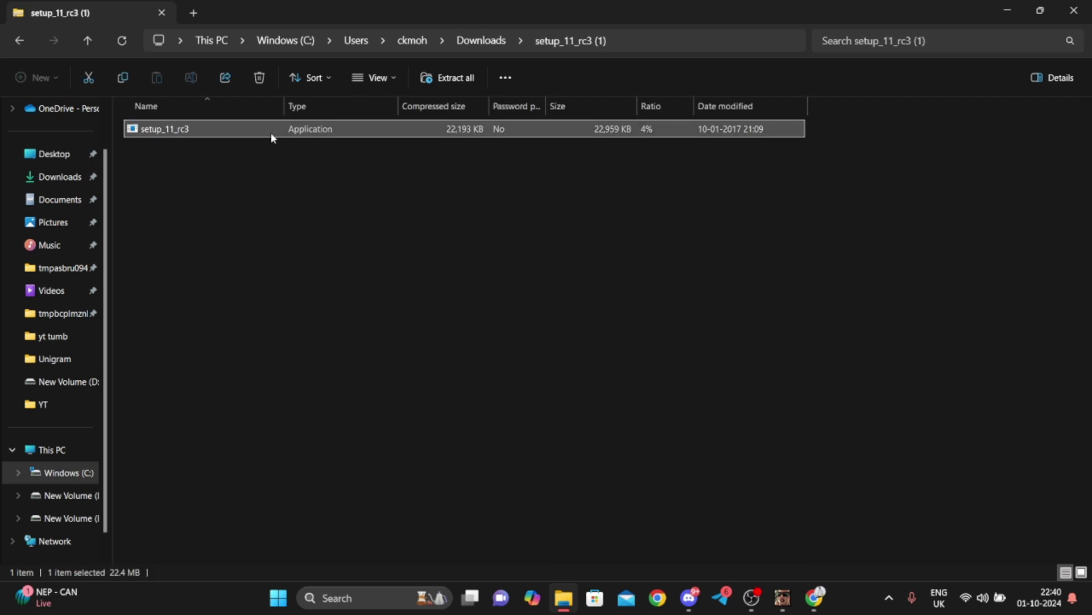
double_click(271, 132)
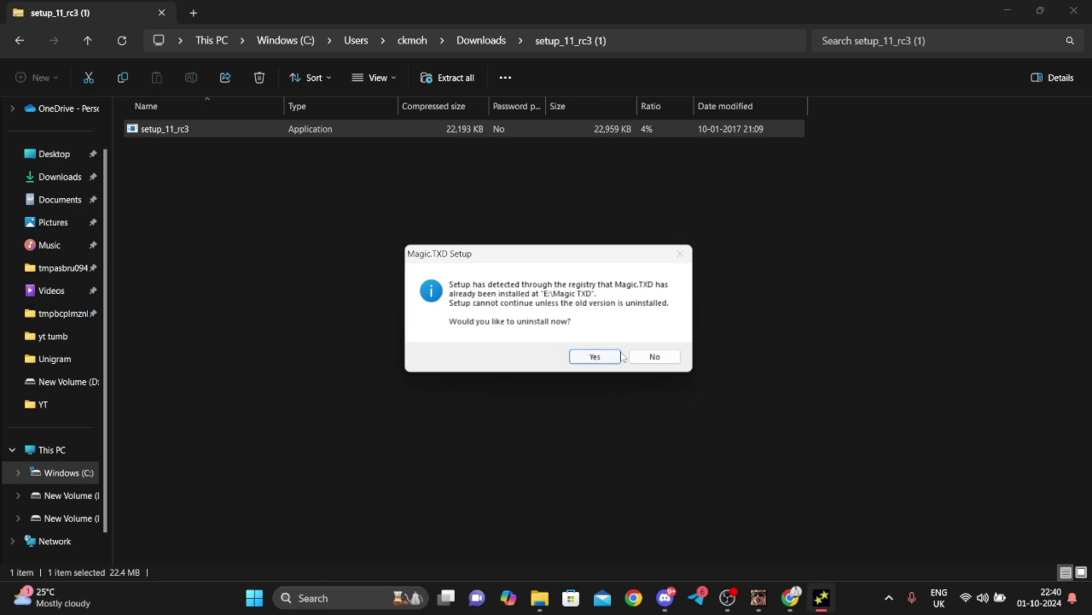
left_click(595, 357)
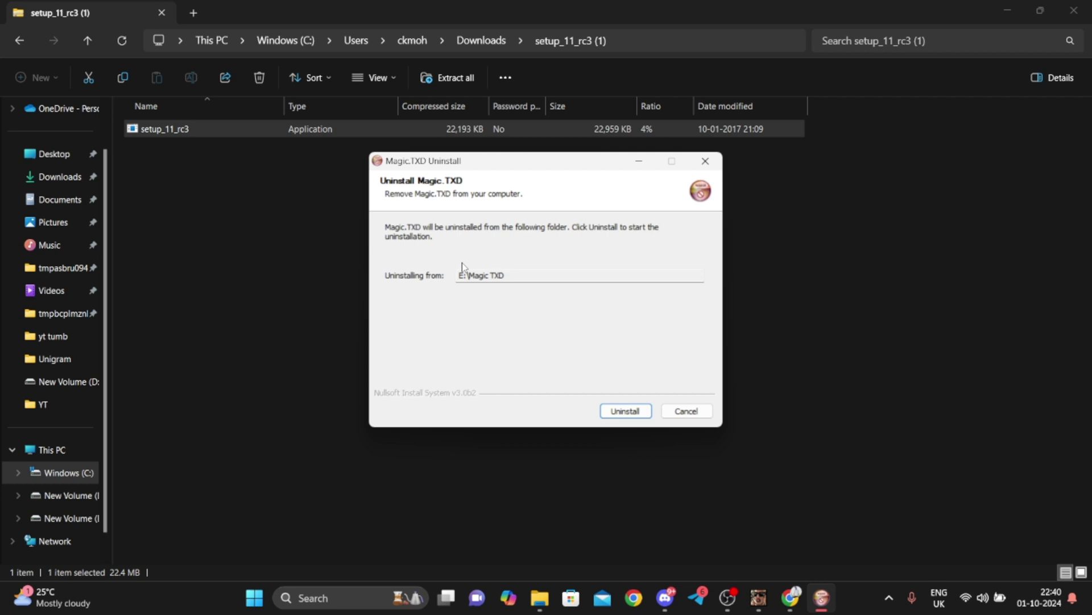
left_click(698, 166)
left_click(652, 347)
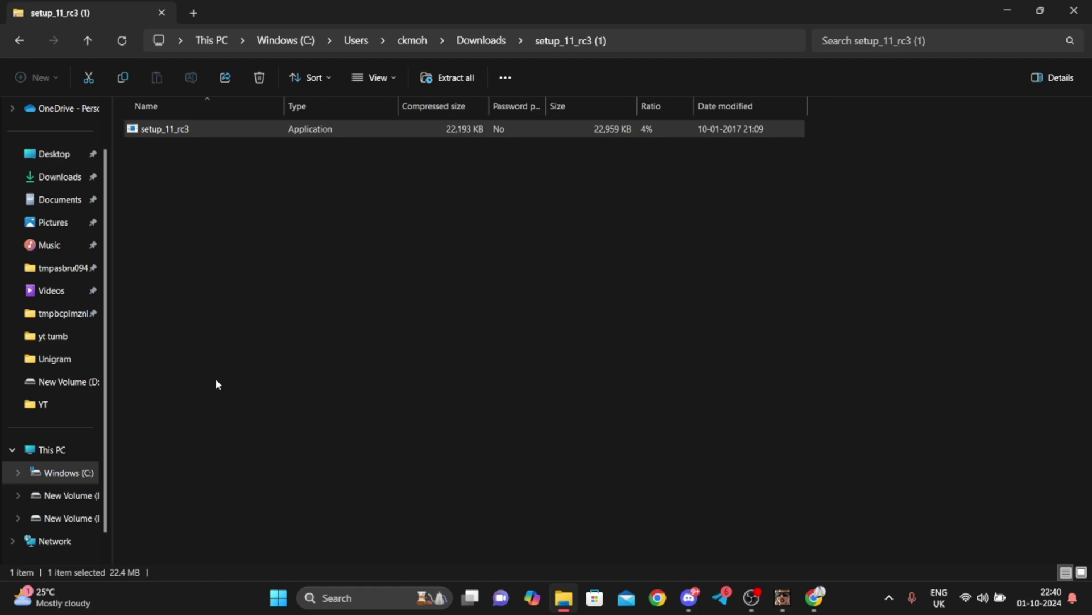
Step: Open the New Volume (E:) drive, switch to Chrome, search for samp crosshair in a new tab and open the GTAXMODS crosshairs result
left_click(90, 518)
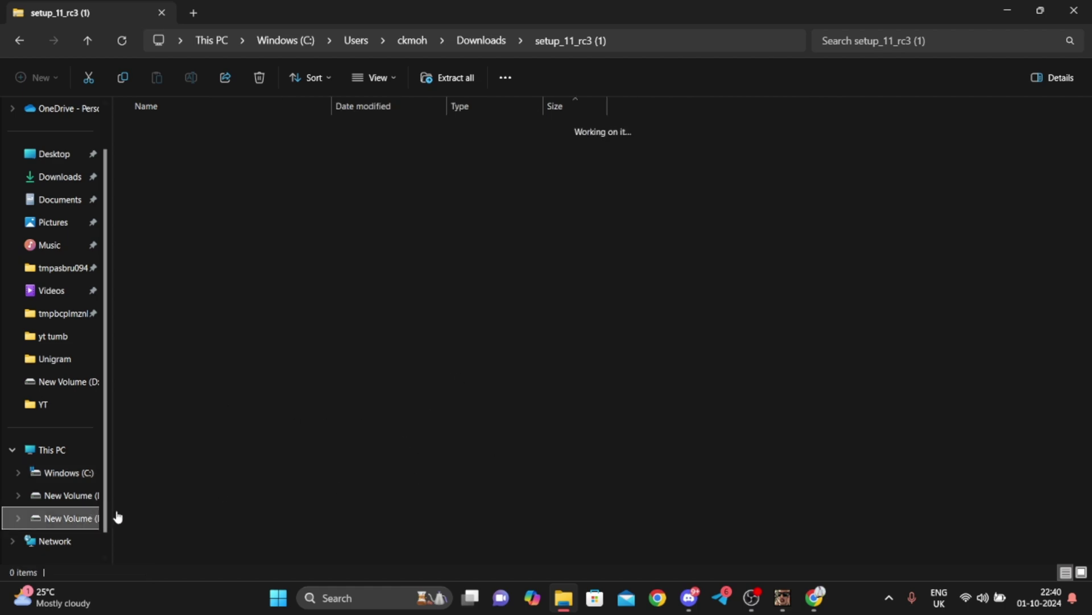
left_click(806, 602)
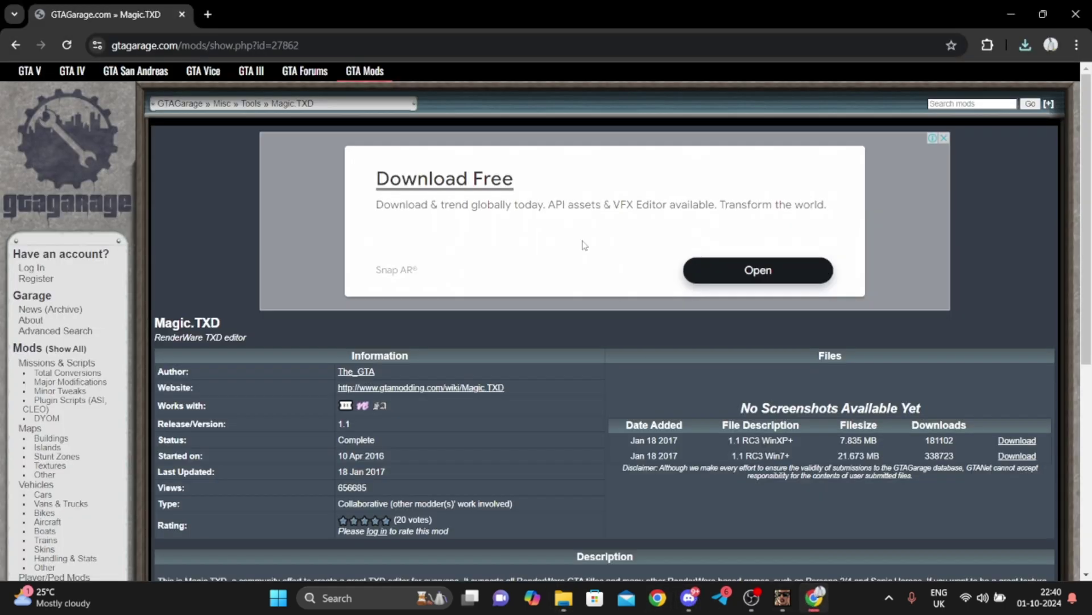
left_click(208, 14)
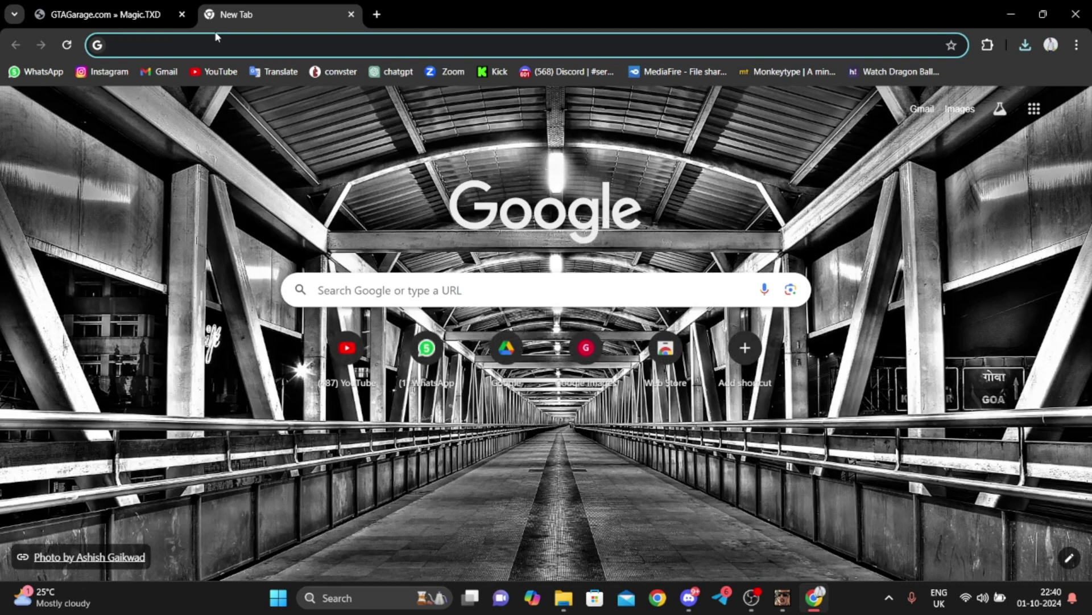
type("samp")
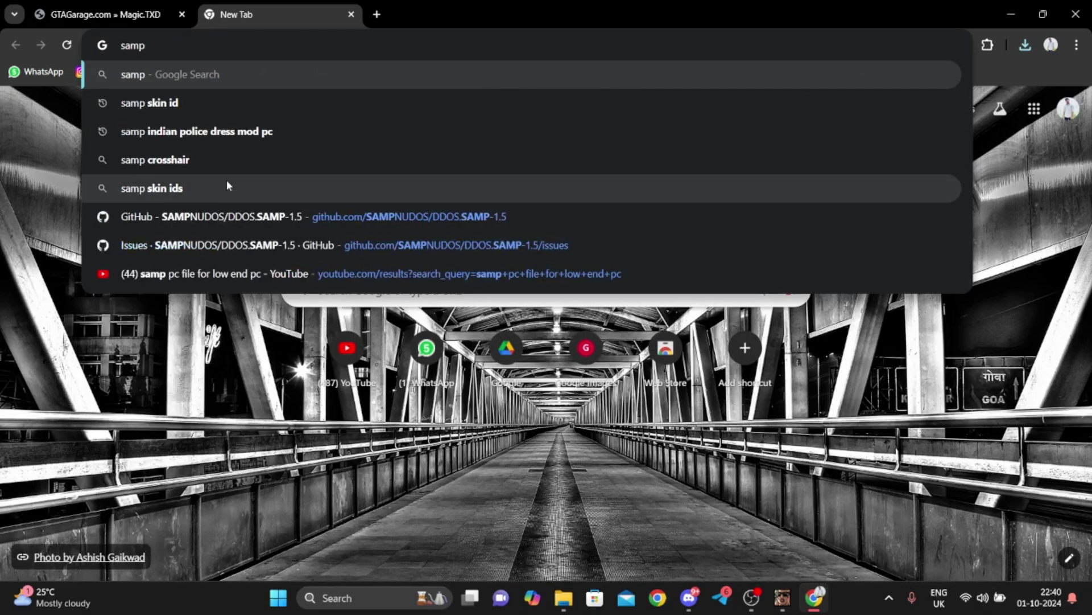
left_click(224, 160)
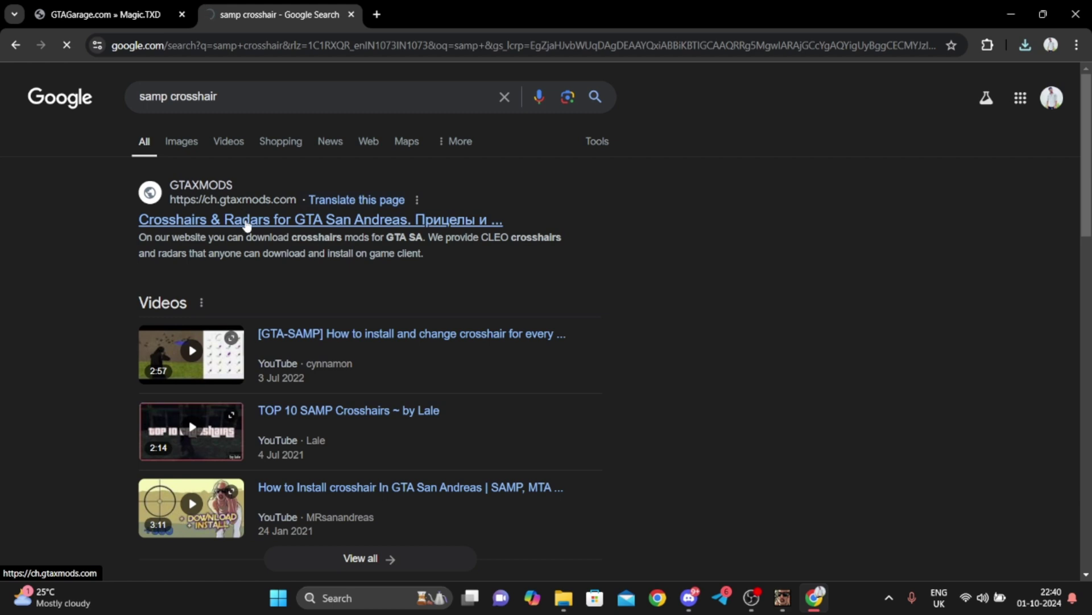
left_click(246, 221)
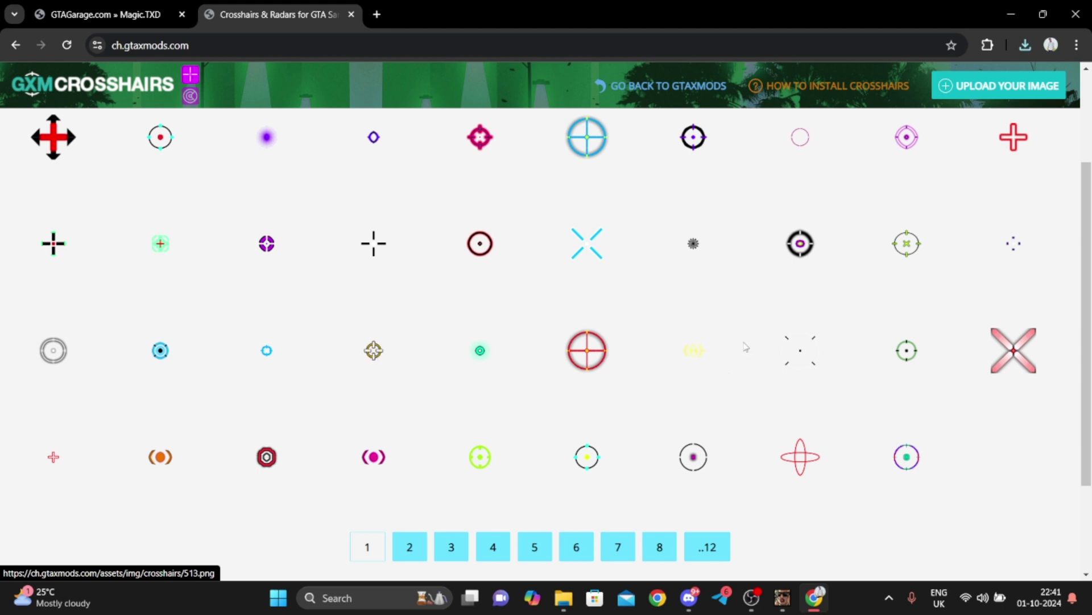
Step: Look through the second page of crosshairs, return to page 1 and download the small red cross crosshair in its last row
left_click(420, 547)
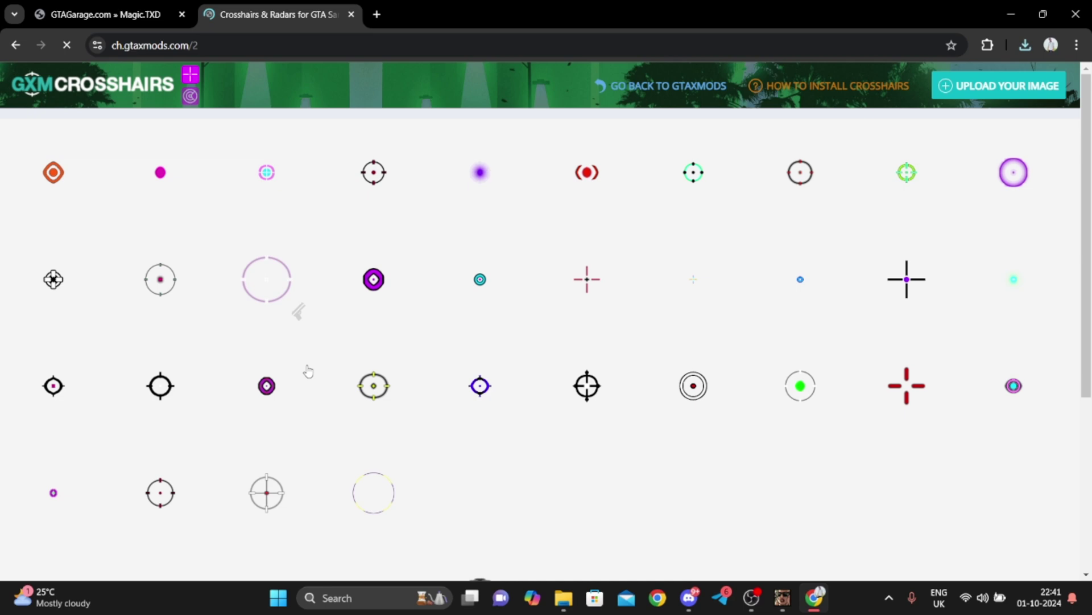
scroll(308, 371, "down", 3)
left_click(364, 476)
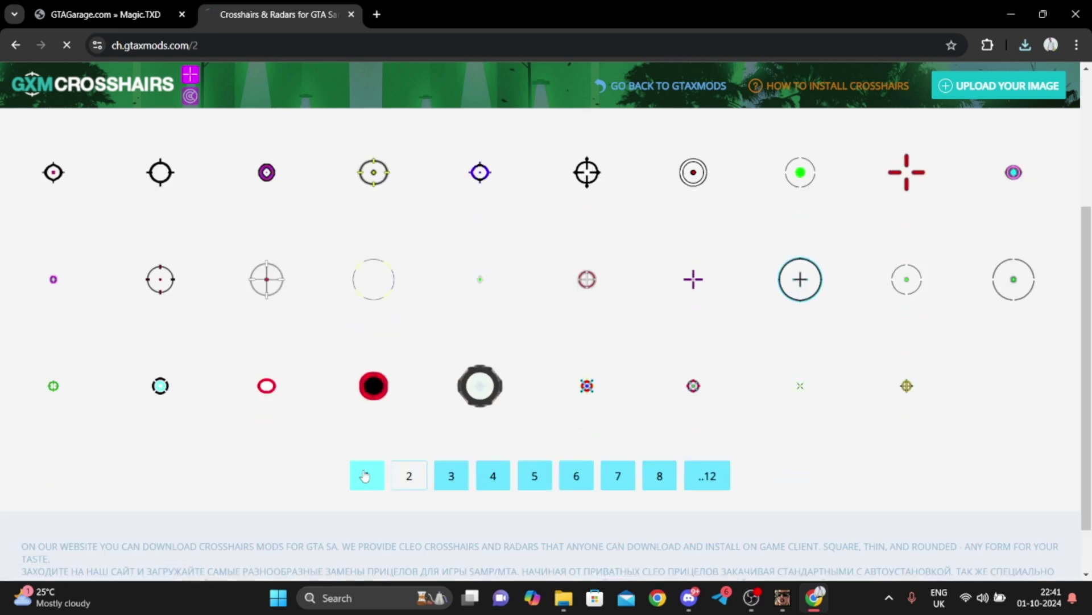
scroll(190, 504, "down", 5)
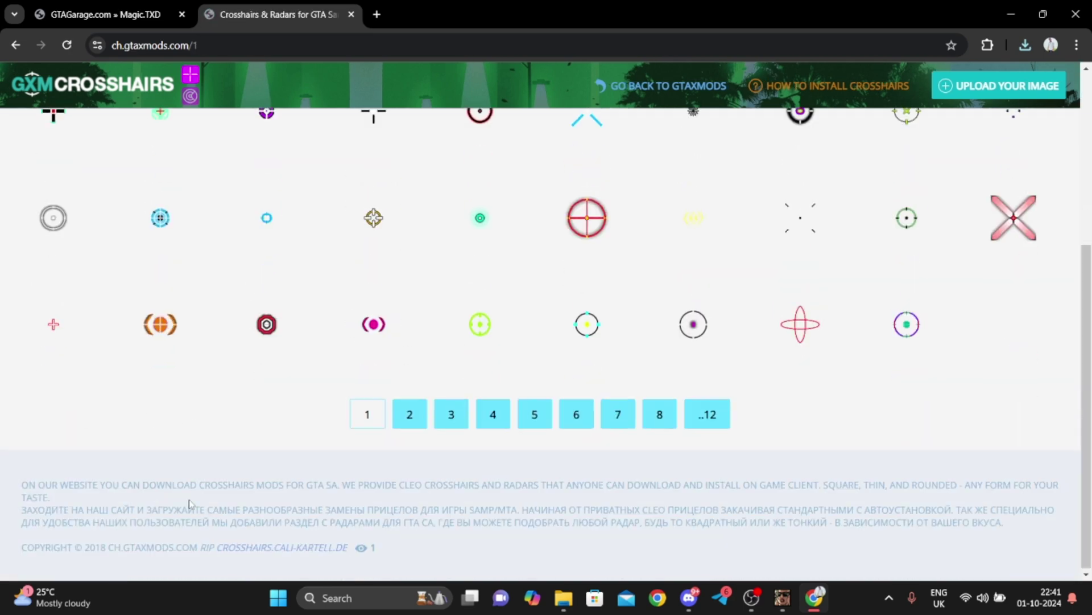
left_click(54, 322)
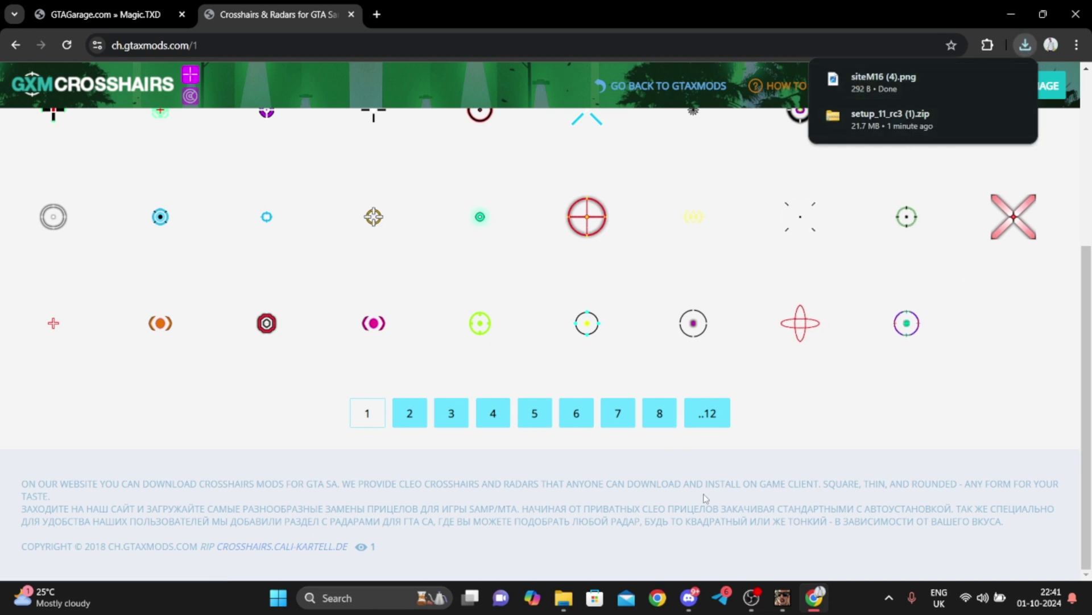
Step: Switch to File Explorer and open the hud folder inside mygta\modloader on drive E:
left_click(566, 598)
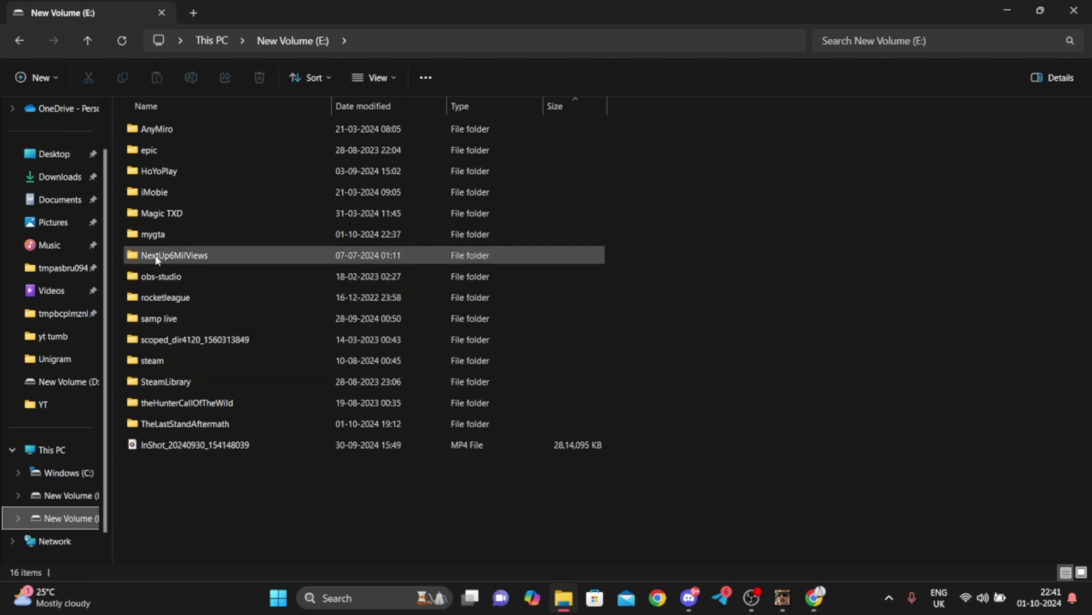
double_click(170, 236)
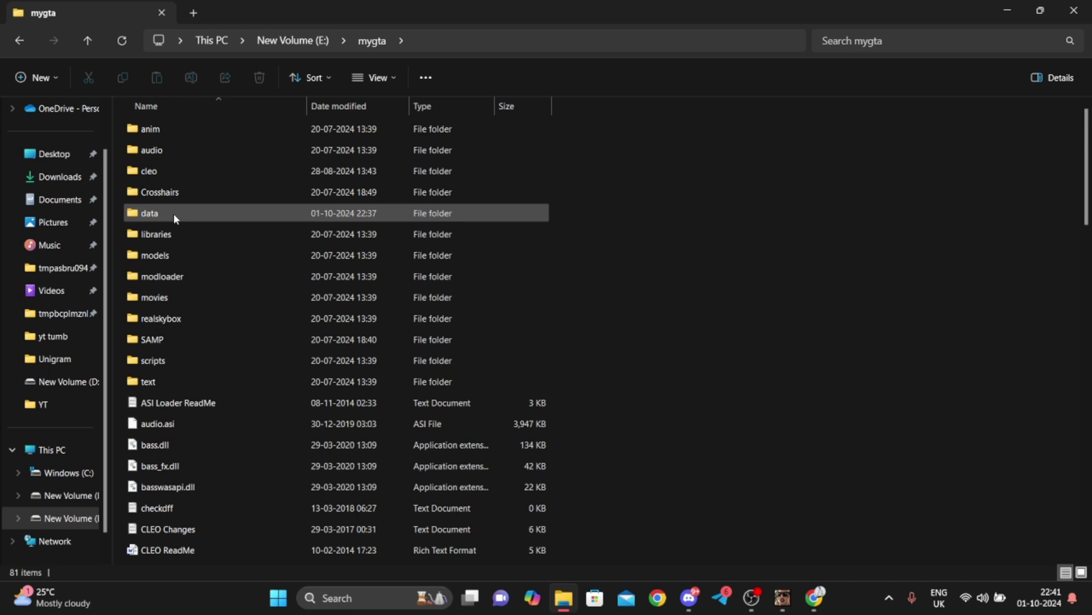
double_click(169, 279)
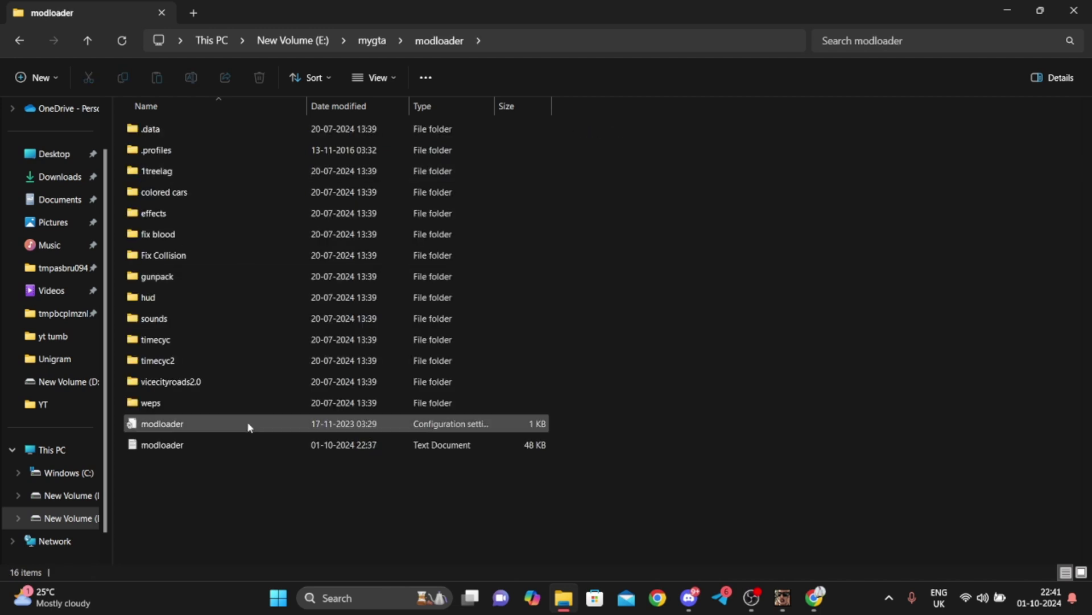
double_click(155, 297)
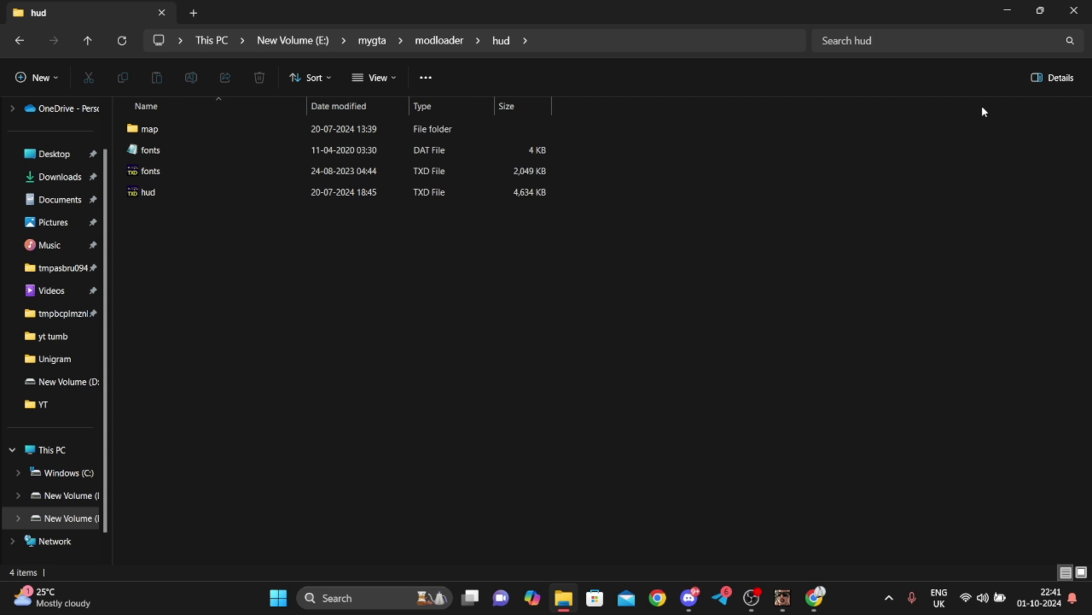
Step: Search the mygta folder for hud, look into the hud folder found in modloader and return to the search results
left_click(373, 41)
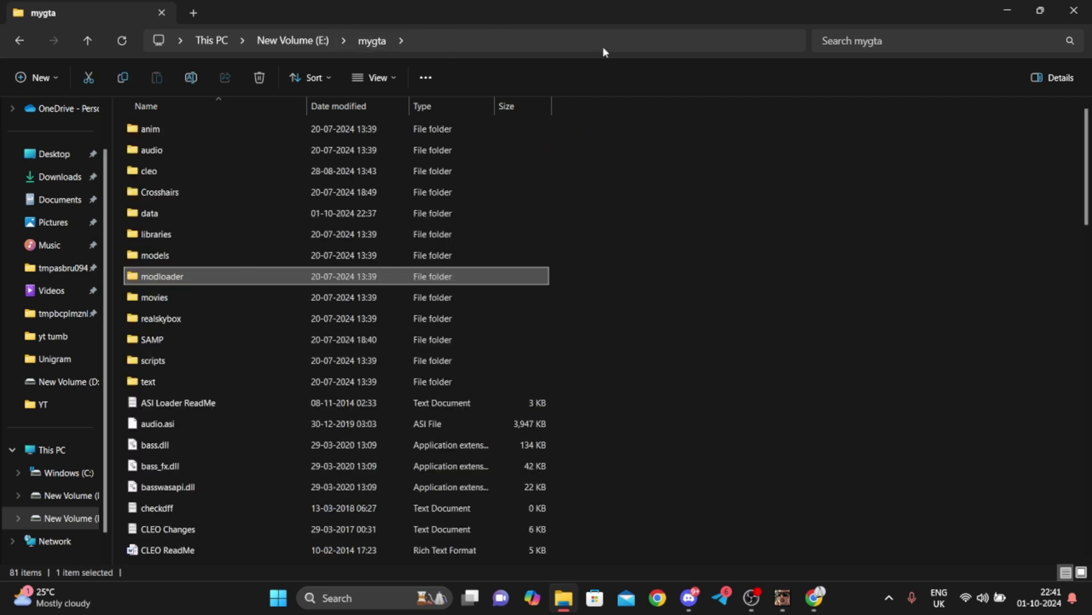
left_click(876, 44)
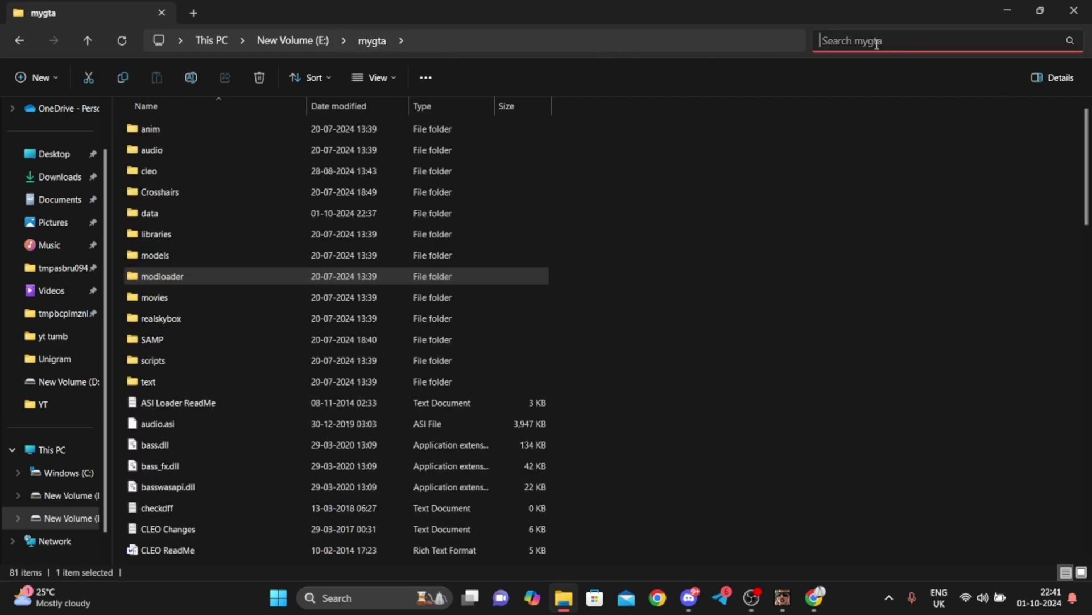
key("Return")
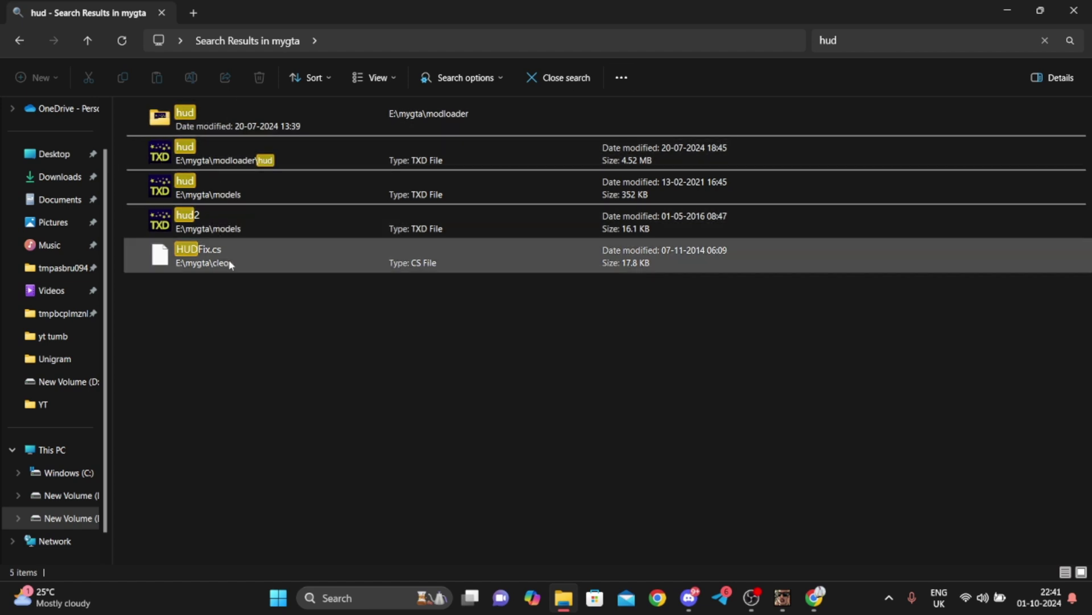
left_click(221, 111)
double_click(221, 114)
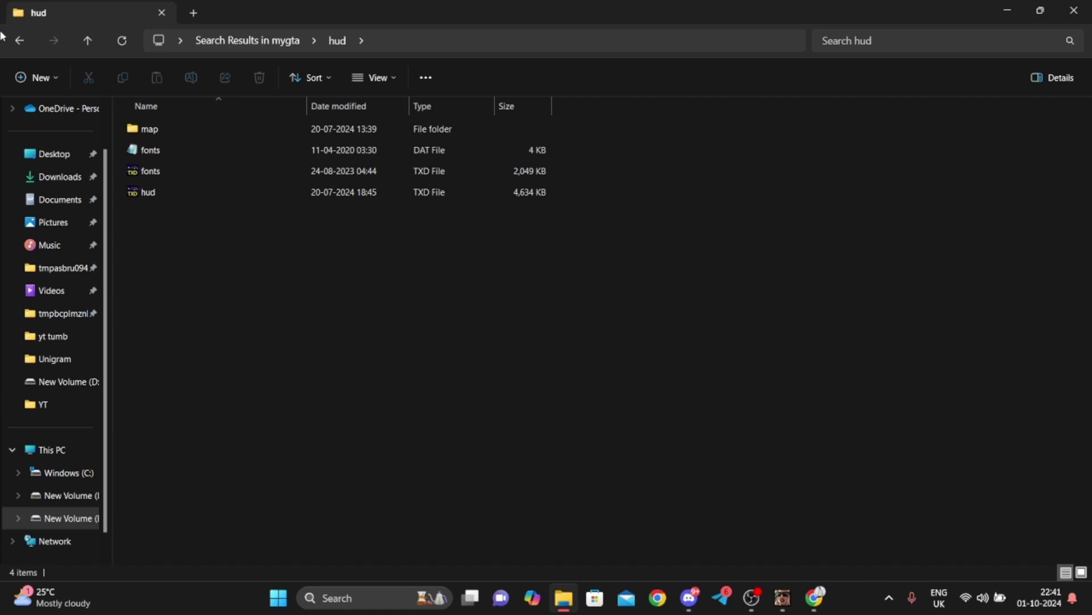
left_click(19, 40)
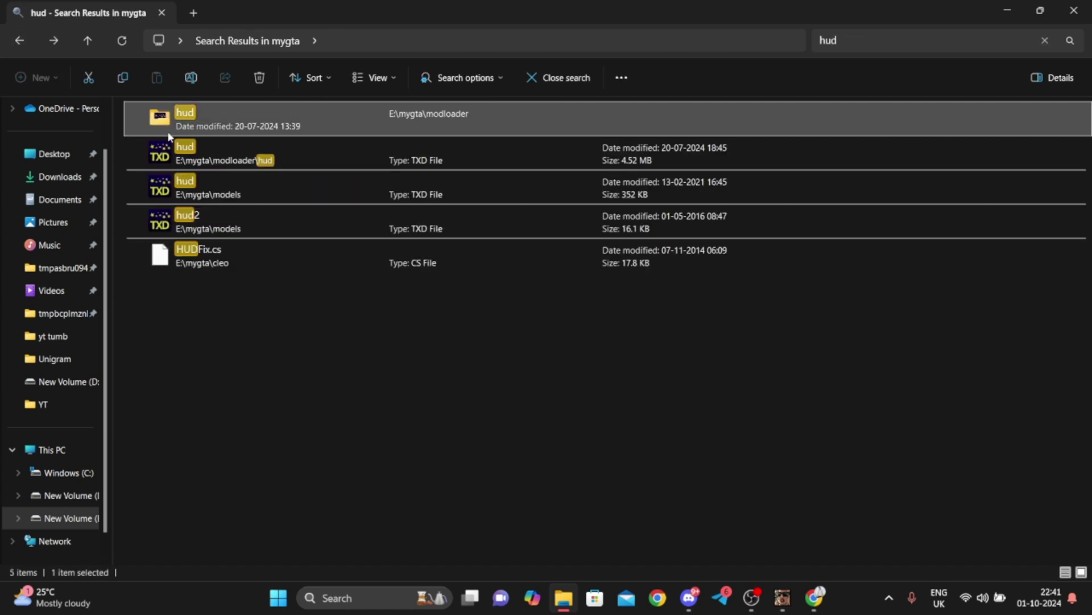
Step: Open the hud TXD file from mygta\modloader\hud in Magic.TXD and select the siteM16 texture
double_click(200, 145)
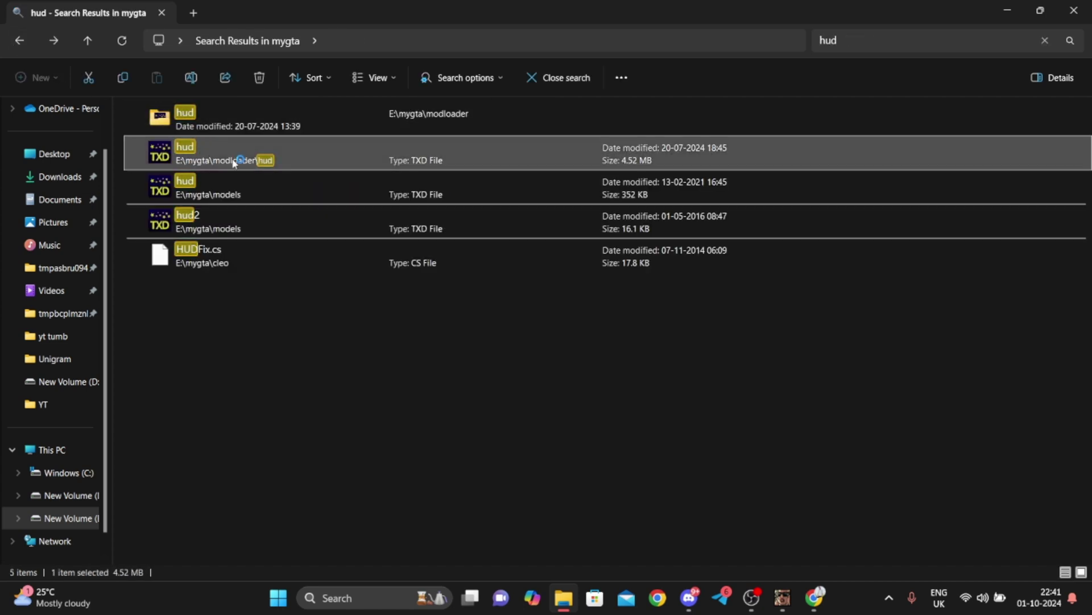
scroll(378, 300, "down", 5)
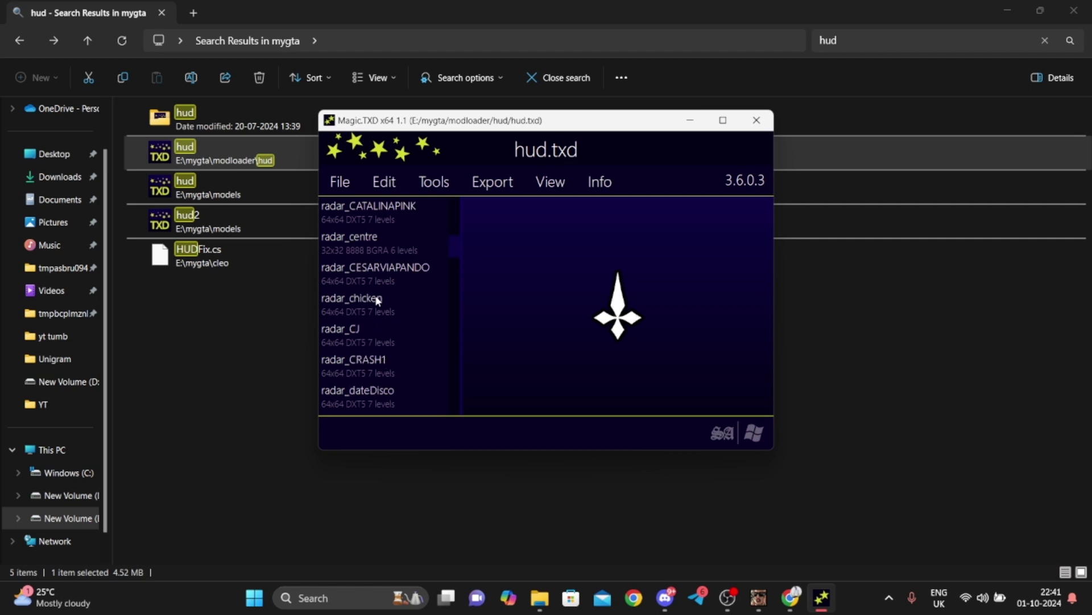
scroll(378, 301, "down", 10)
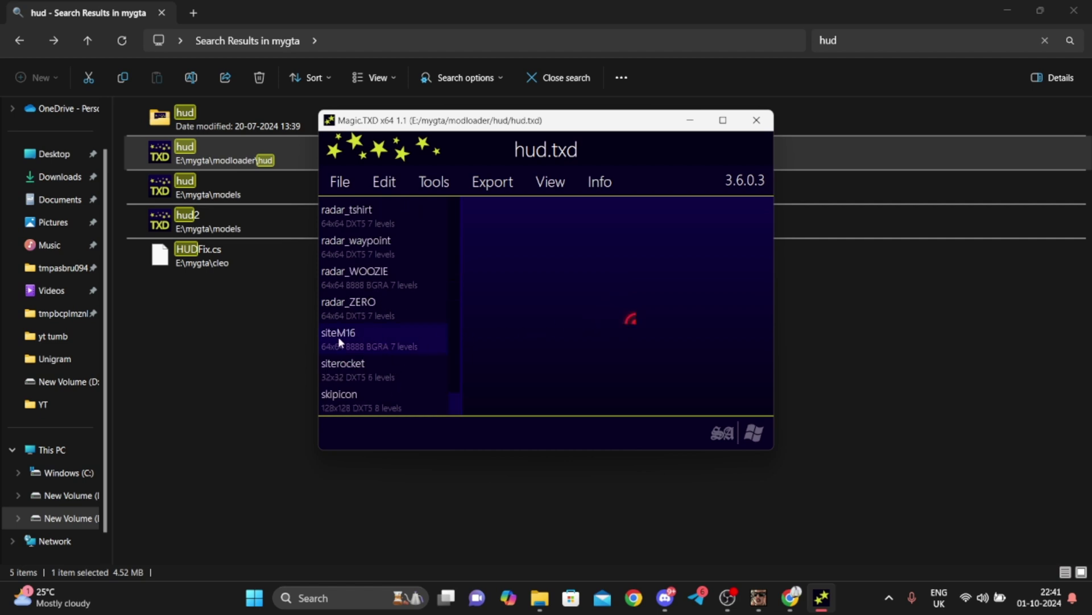
scroll(348, 336, "up", 15)
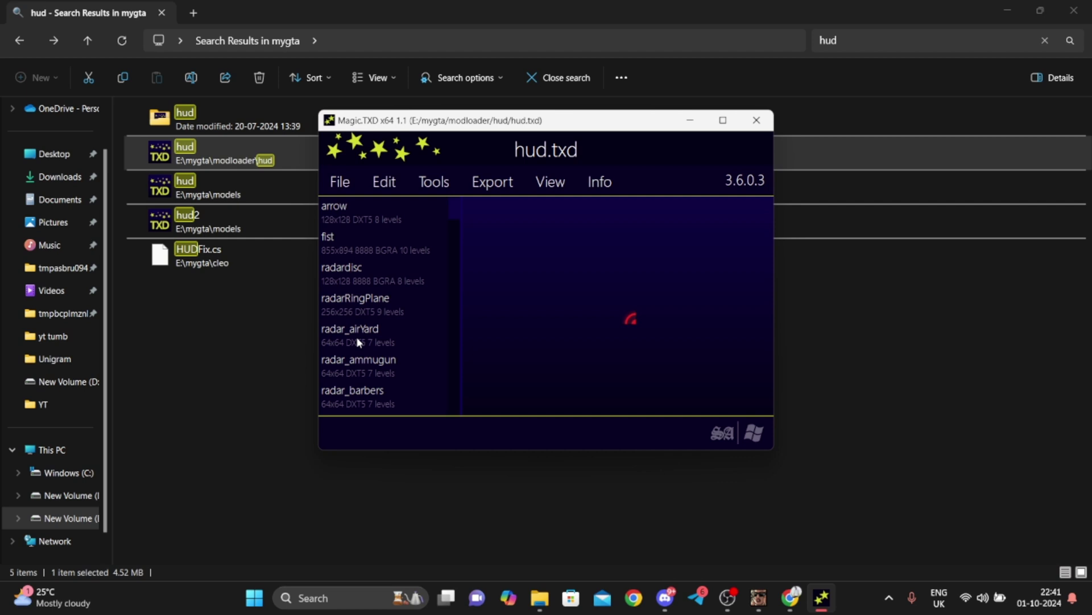
scroll(357, 336, "down", 15)
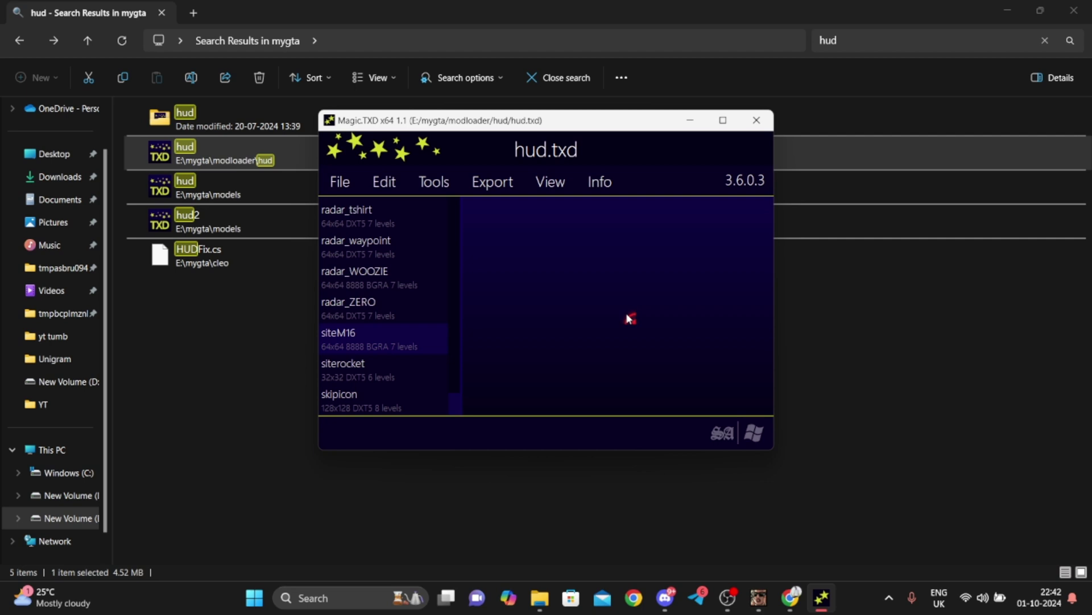
Step: Replace the siteM16 texture with the siteM16 (4) image from Downloads and save hud.txd
left_click(382, 184)
left_click(414, 226)
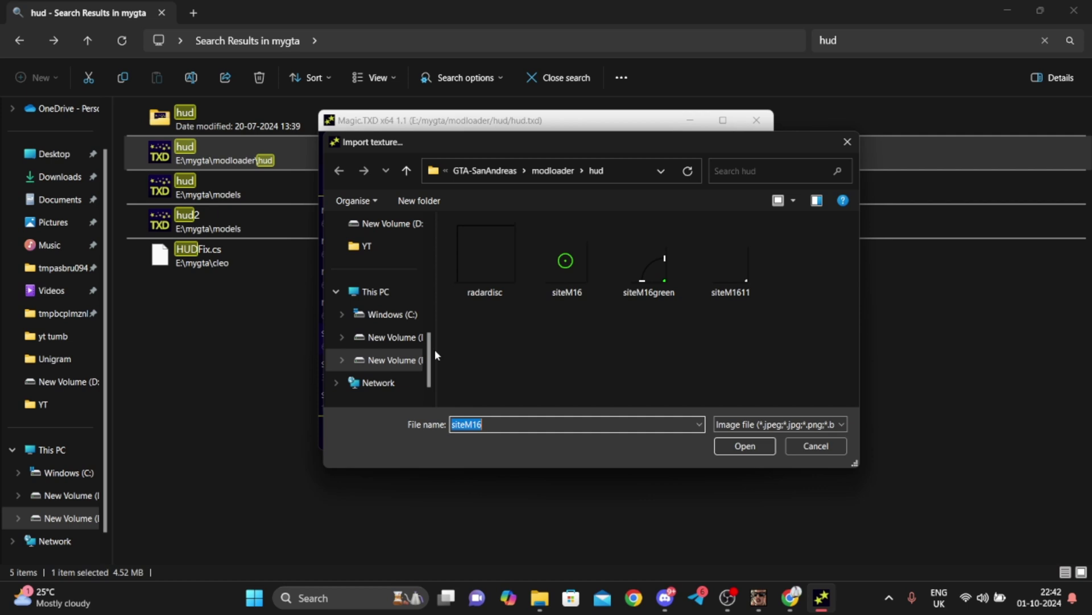
left_click(370, 318)
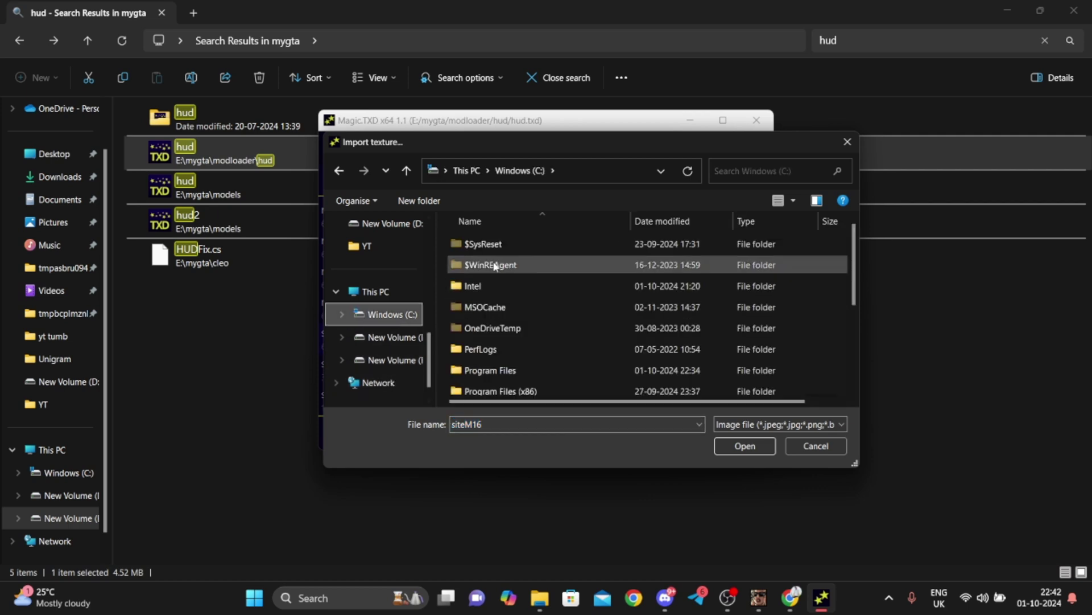
scroll(364, 290, "up", 3)
left_click(377, 224)
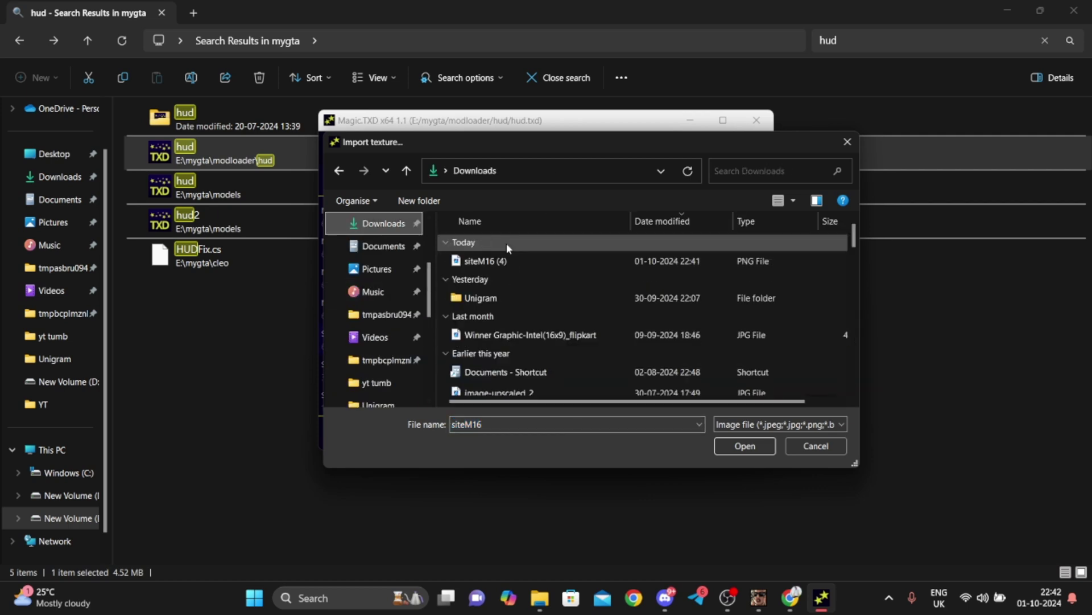
double_click(505, 255)
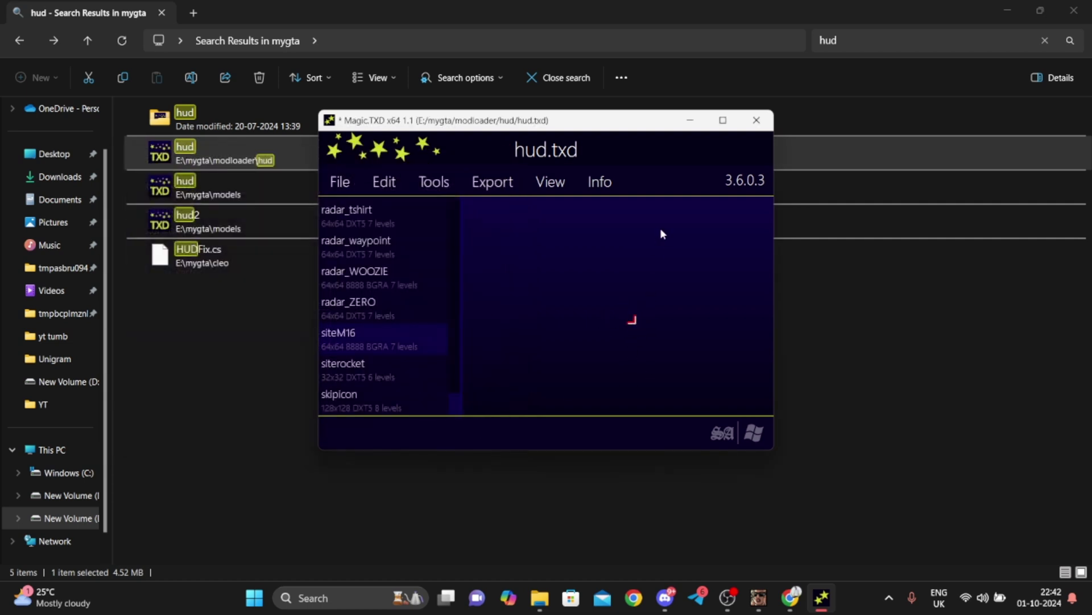
left_click(342, 183)
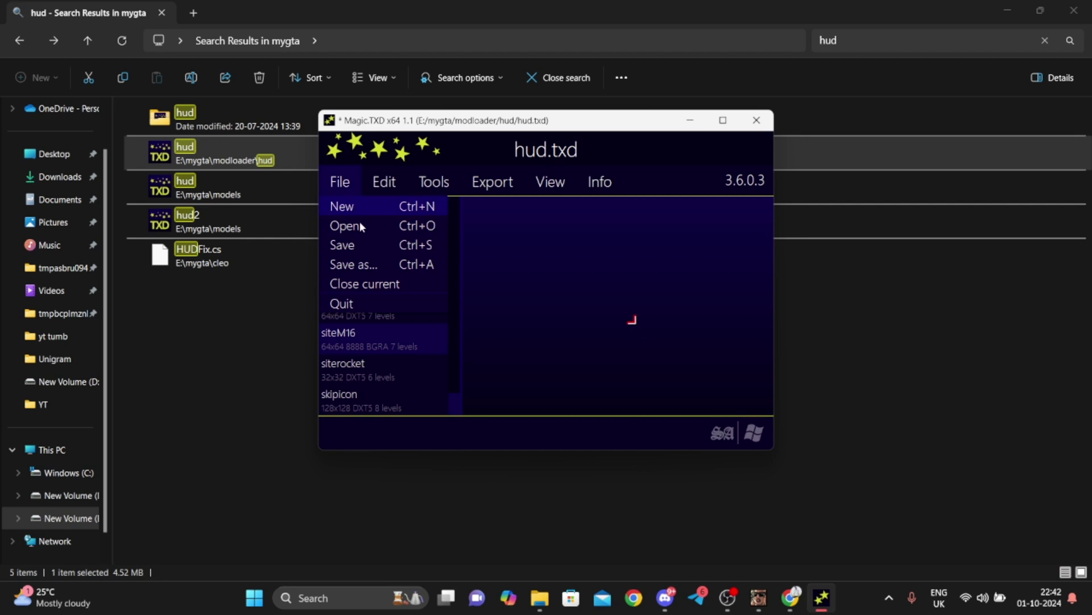
left_click(367, 251)
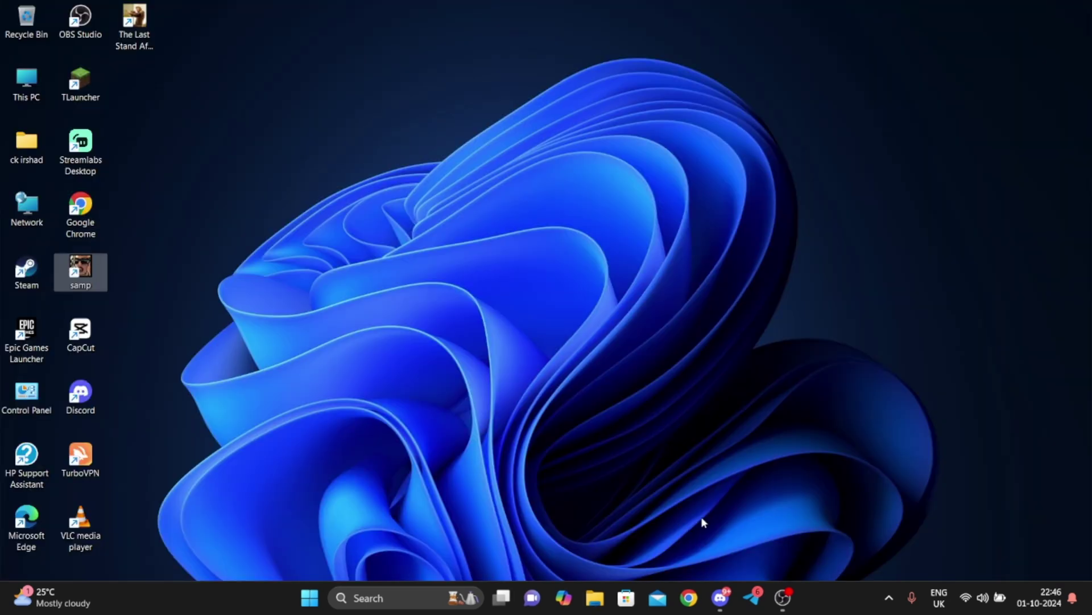